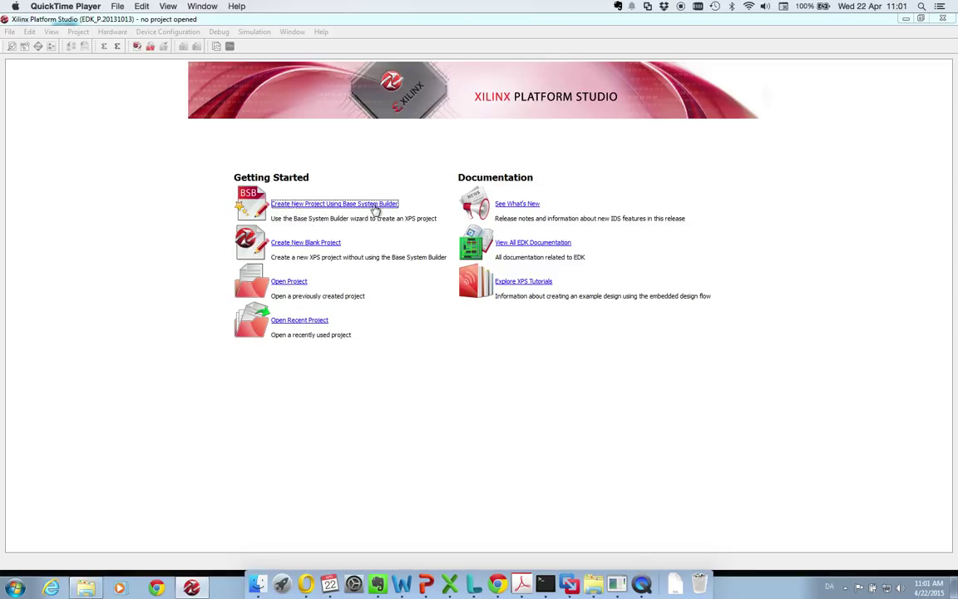
Step: Begin a Base System Builder project in C:\Temp\Recordings\Recording_XPS_MicroBlaze, naming the file Recording_XPS_MicroBlaze
left_click(375, 206)
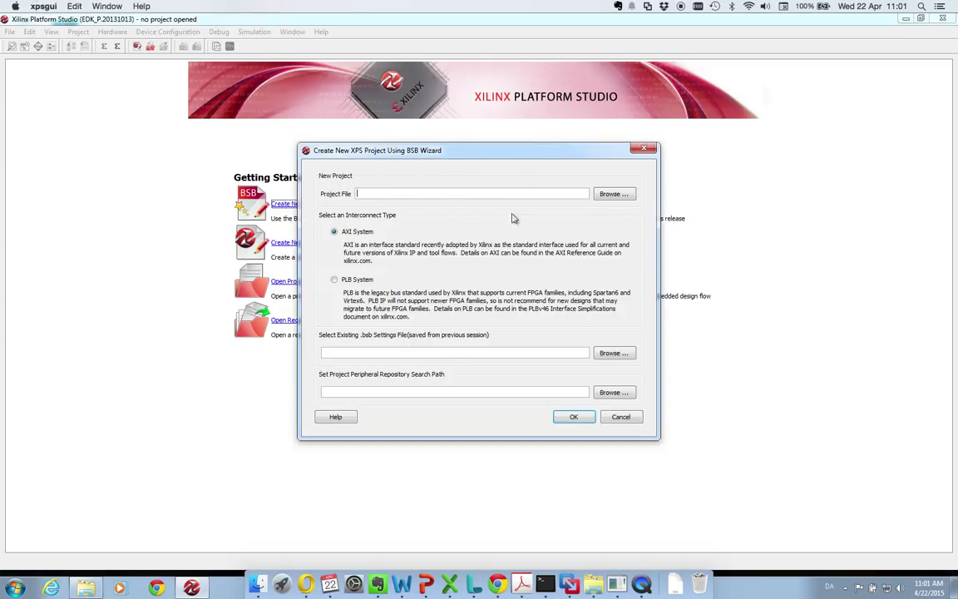
left_click(613, 193)
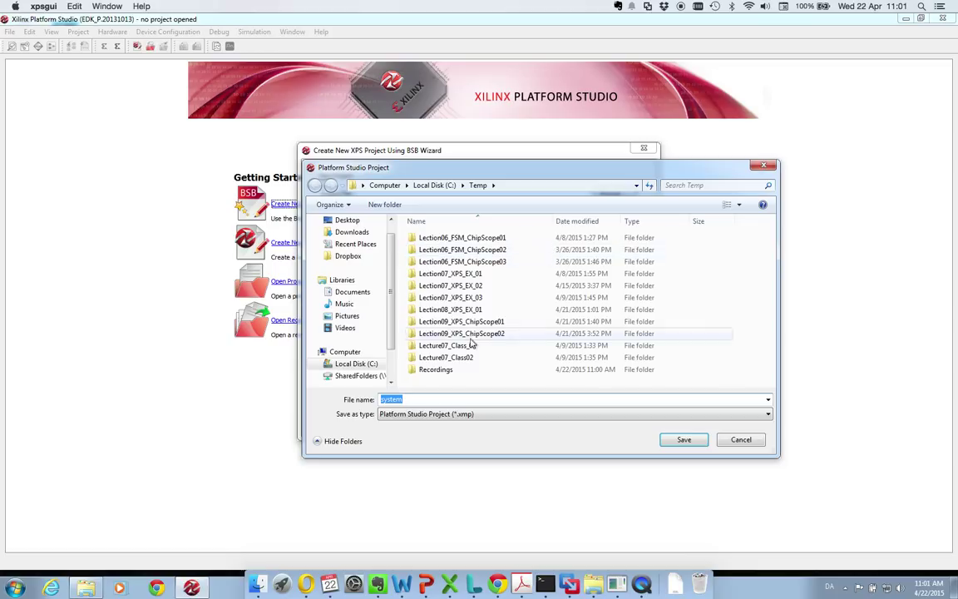
double_click(441, 369)
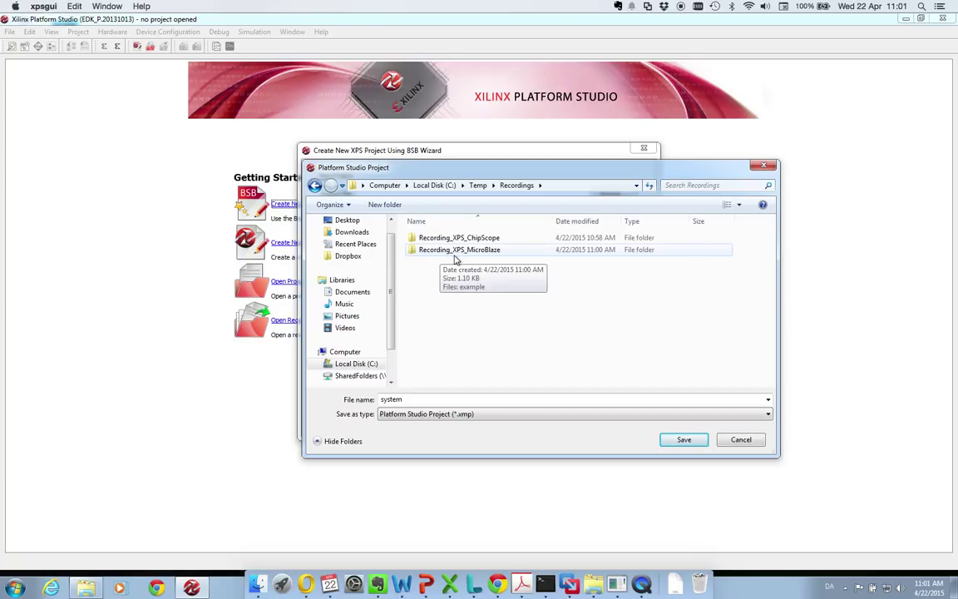
left_click(514, 250)
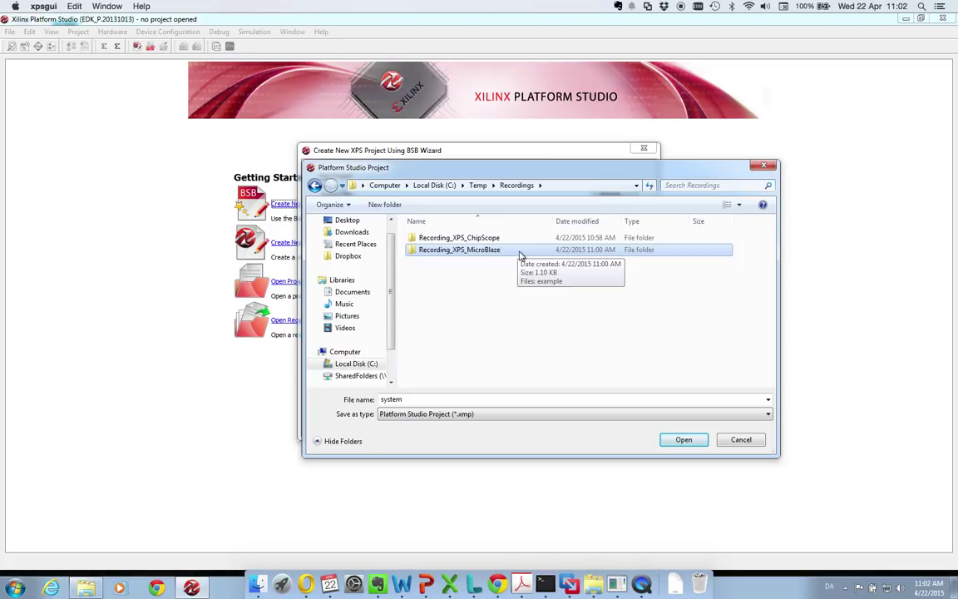
double_click(517, 252)
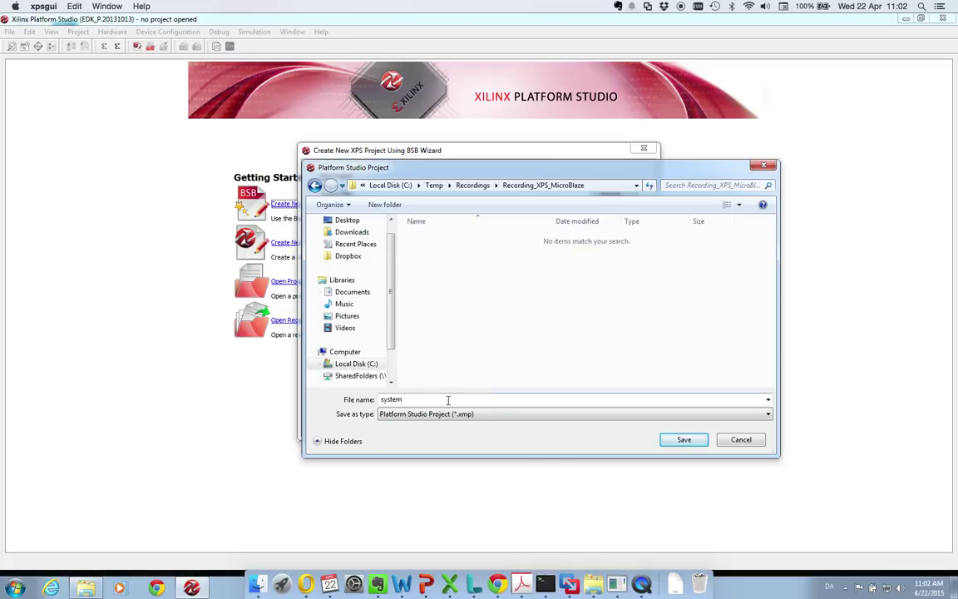
double_click(388, 400)
type("Recording_XPS_MicroBlaze")
Step: Save the project file as Recording_XPS_MicroBlaze.xmp in that folder
left_click(686, 441)
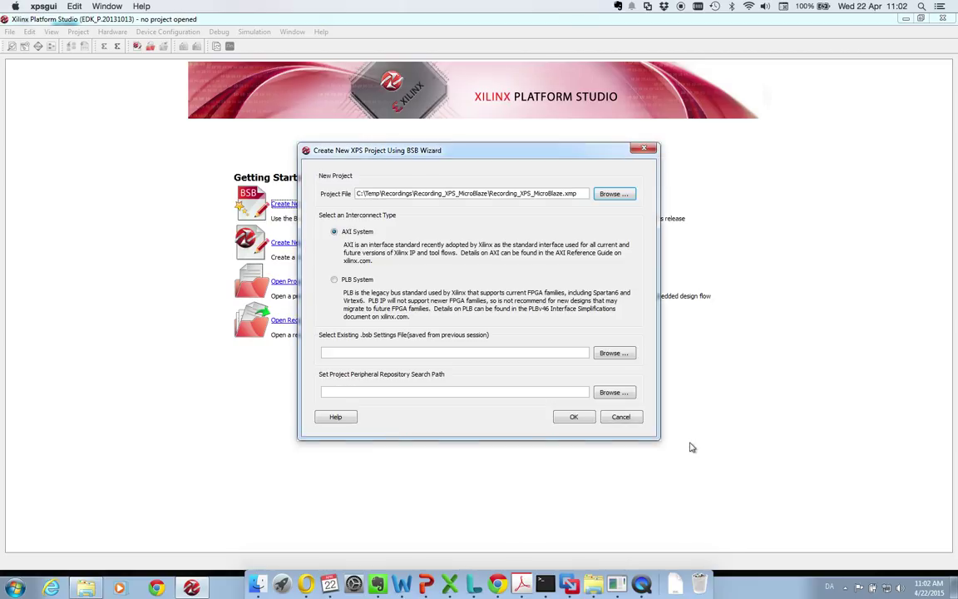
Step: Accept the AXI project settings, pick vendor University of Southern Denmark and Single MicroBlaze Processor System
left_click(573, 418)
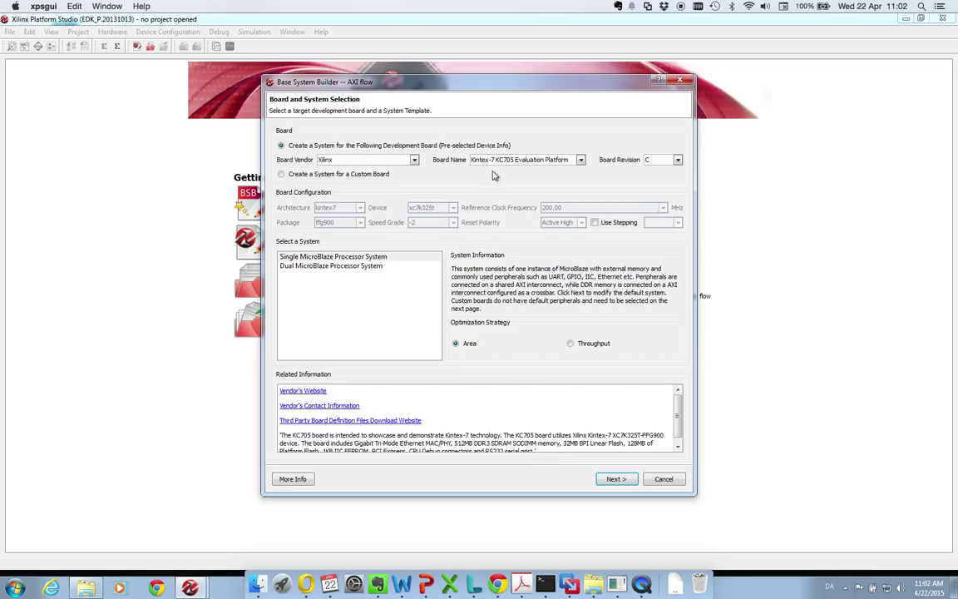
left_click(416, 162)
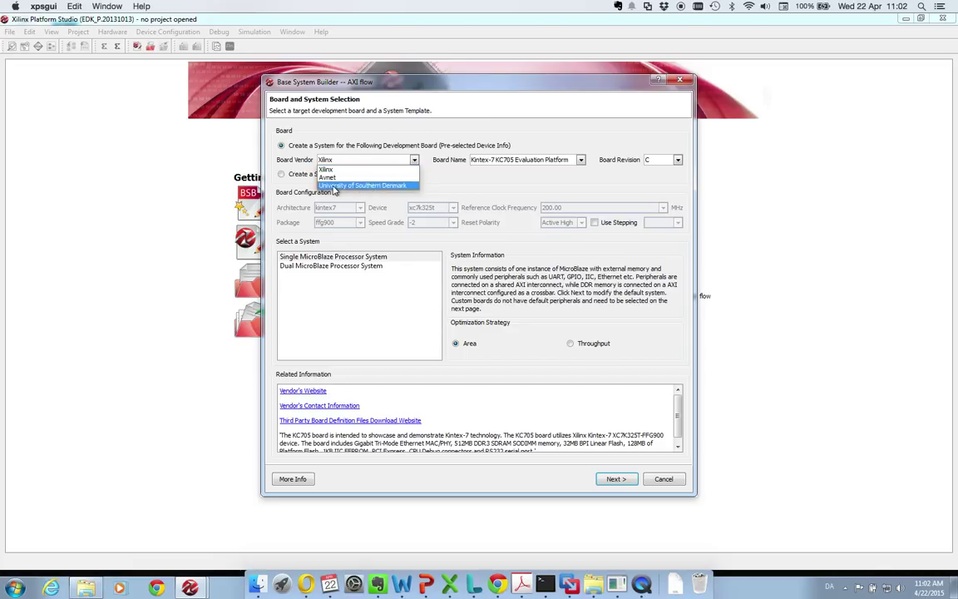
left_click(355, 186)
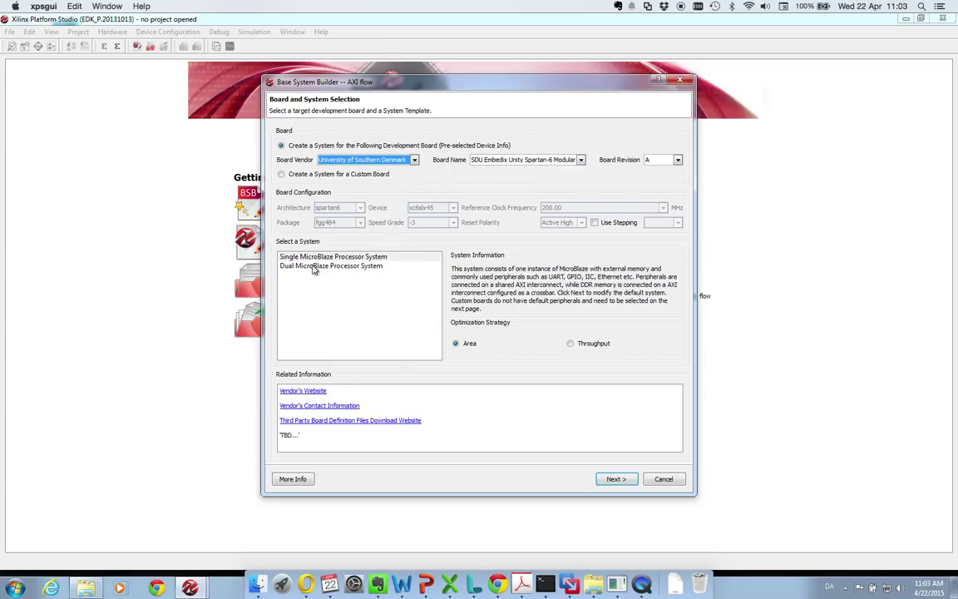
left_click(288, 257)
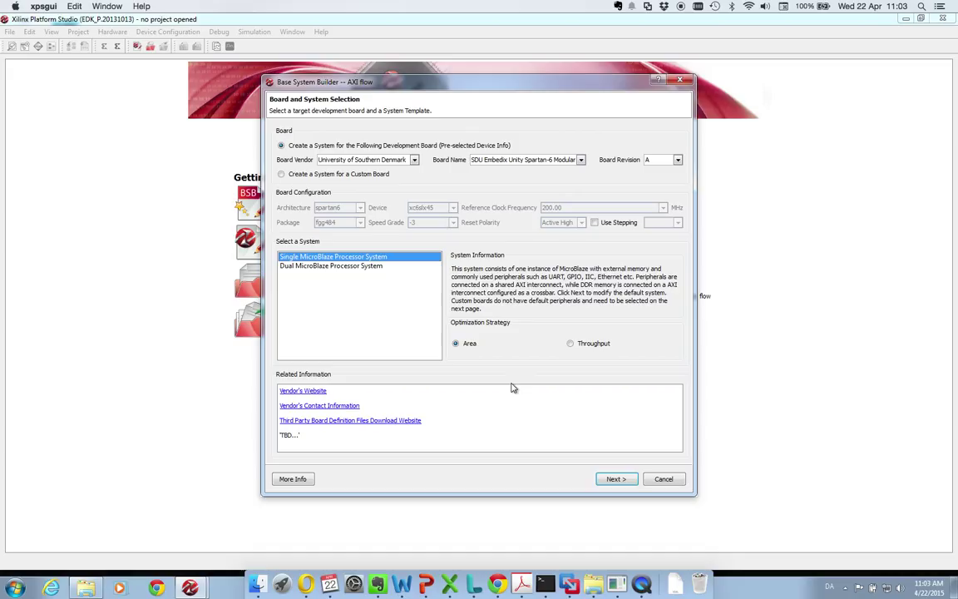
left_click(616, 479)
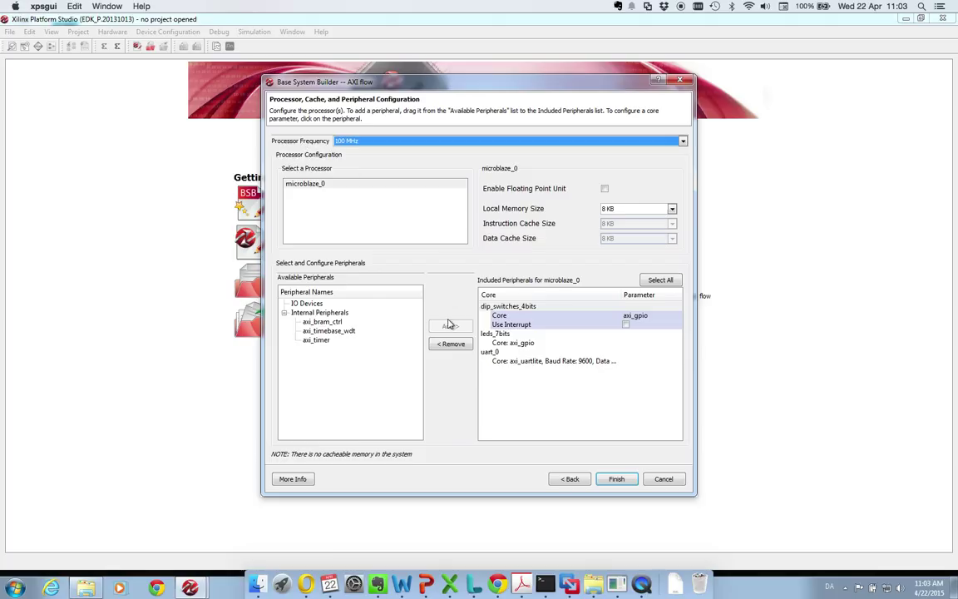
Step: Keep processor frequency at 100 MHz and local memory at 8 KB, then inspect leds_7bits
left_click(410, 144)
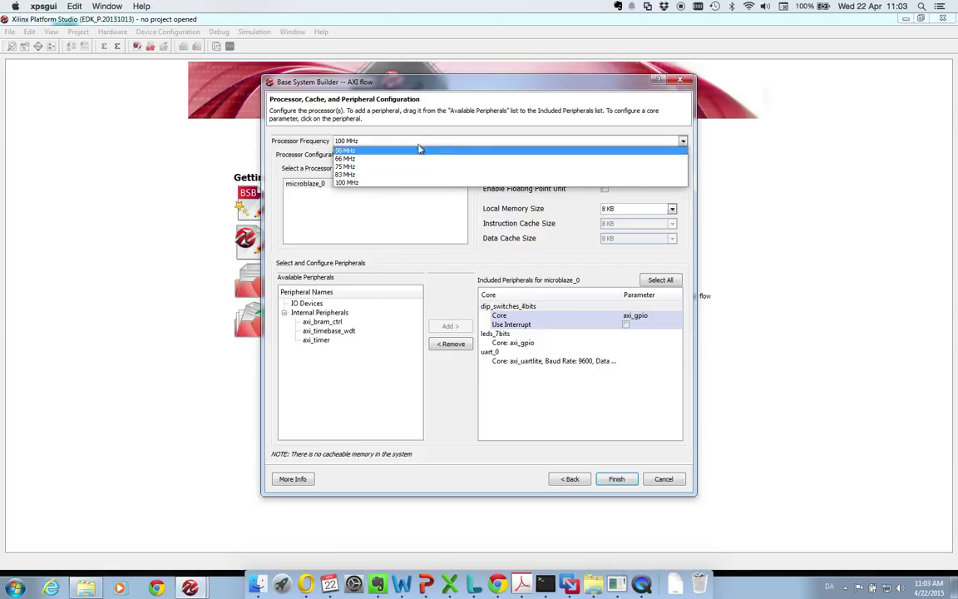
left_click(366, 182)
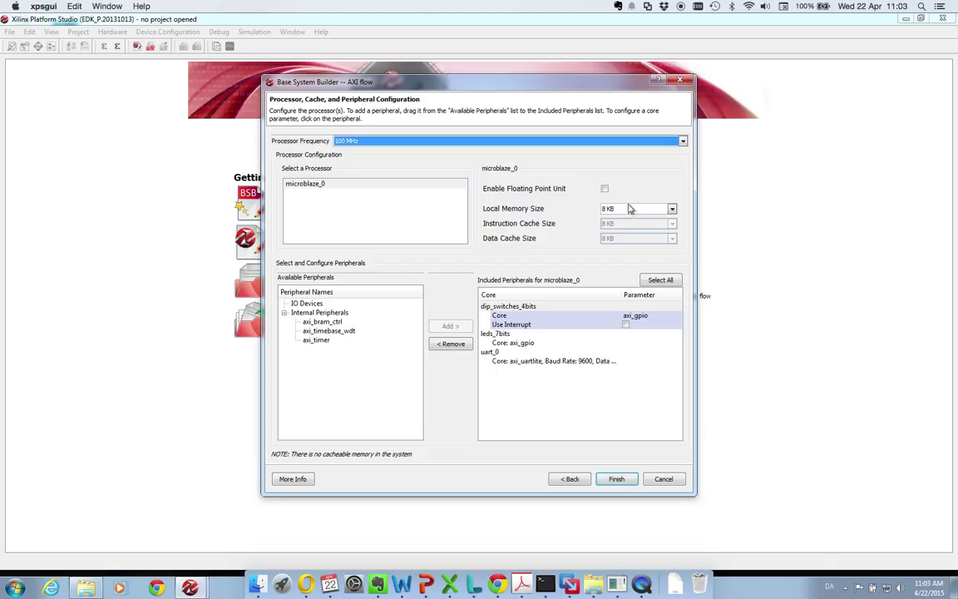
left_click(673, 211)
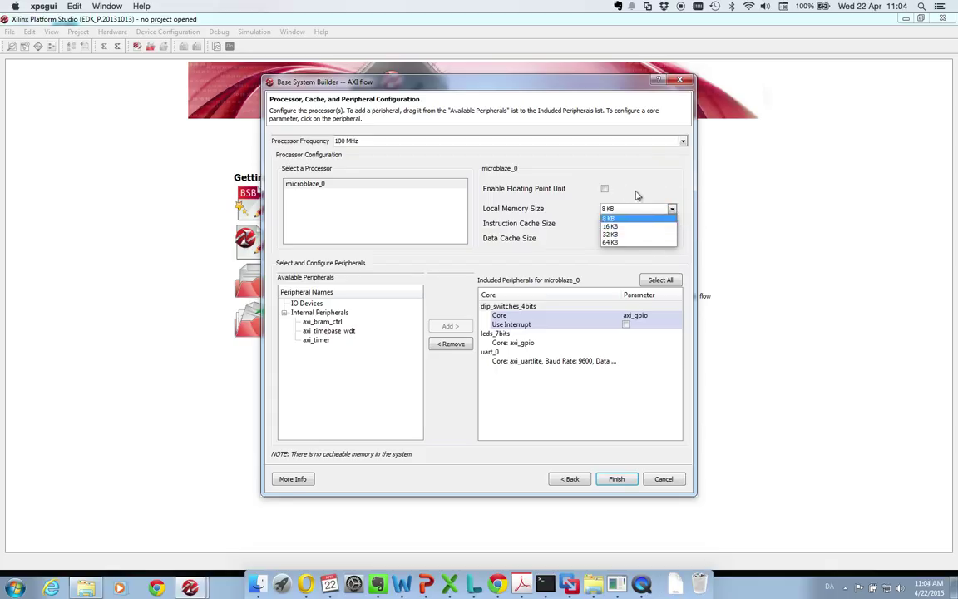
left_click(636, 193)
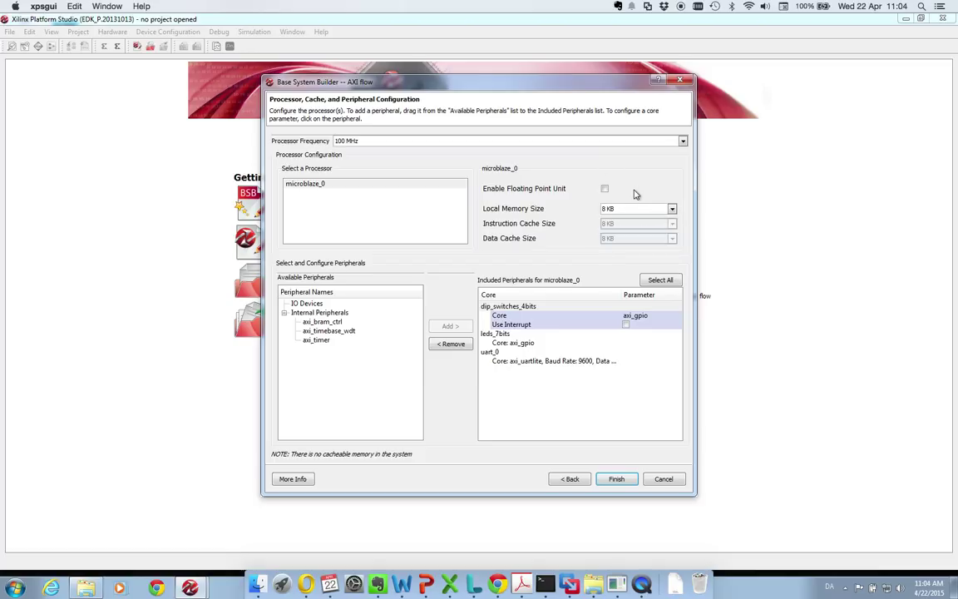
left_click(498, 335)
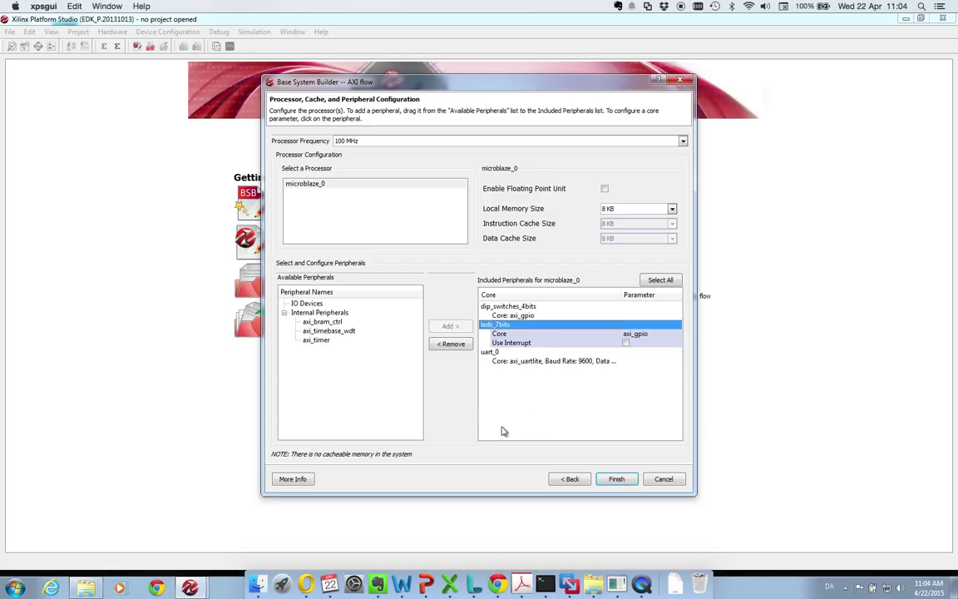
Step: Finish the wizard and let the Recording_XPS_MicroBlaze.xmp project generate into the System Assembly View
left_click(632, 484)
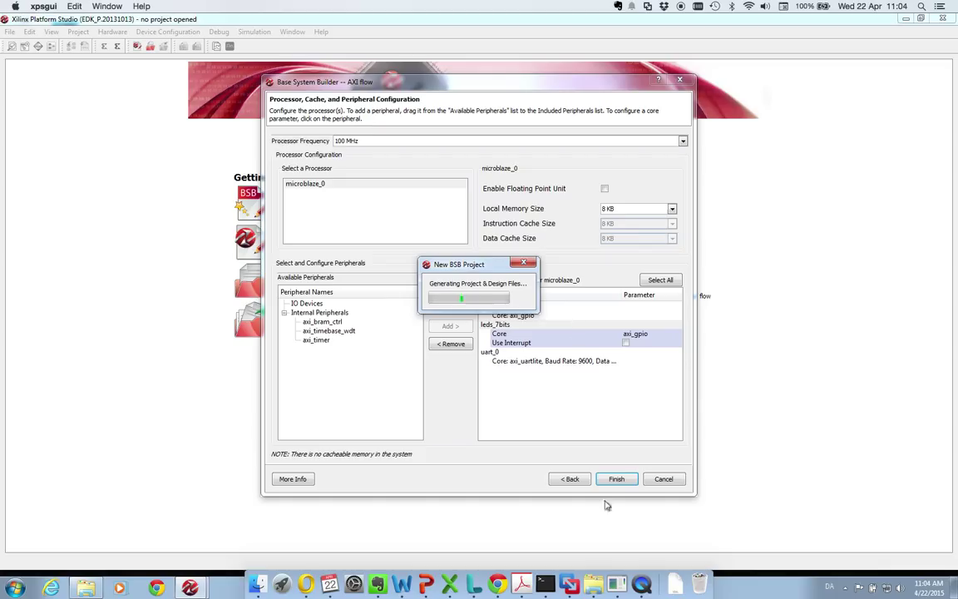
left_click(640, 579)
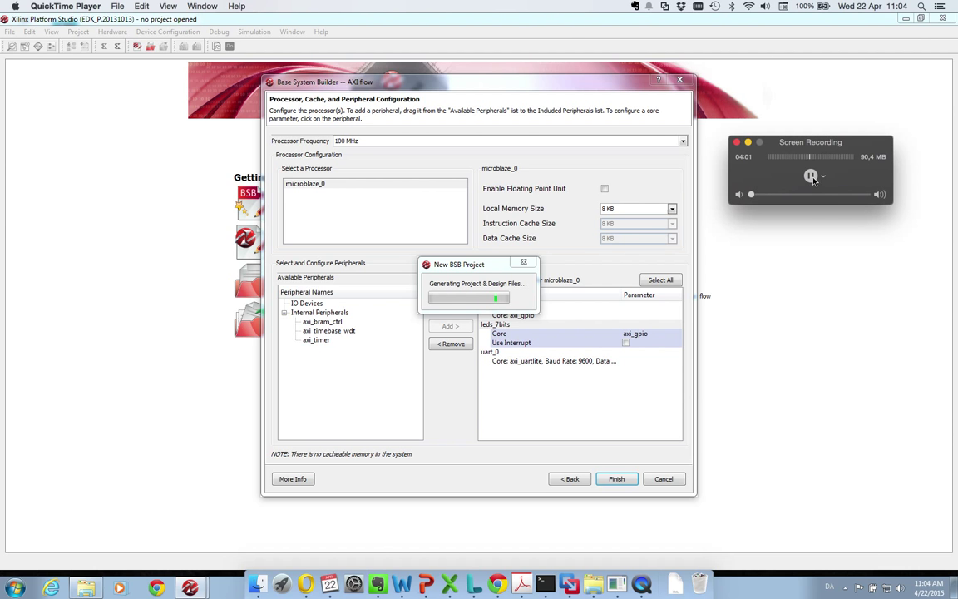
left_click(810, 176)
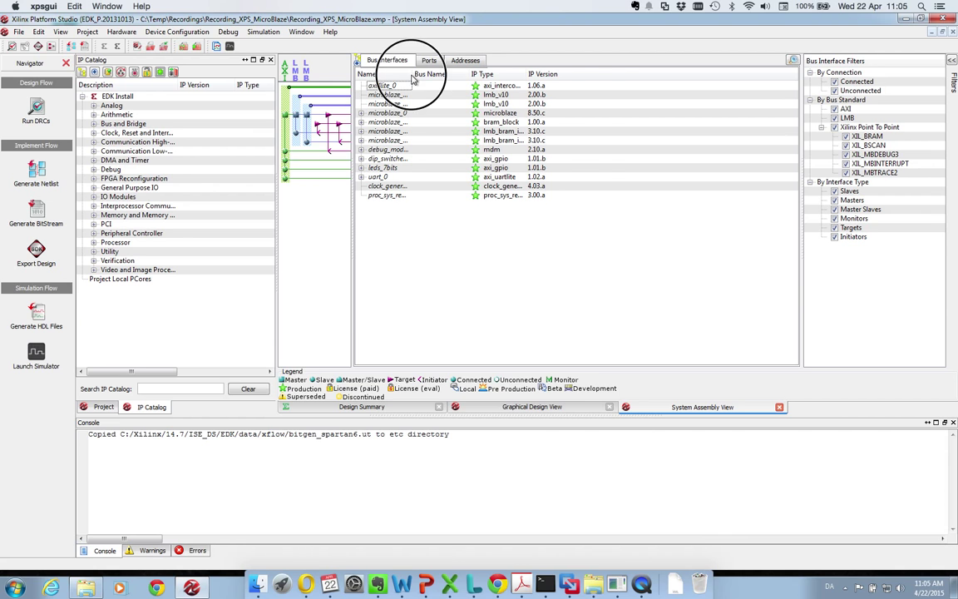
Step: Widen the Bus Interfaces Name column so names like dip_switches_4bits show in full
left_click_drag(411, 73, 498, 77)
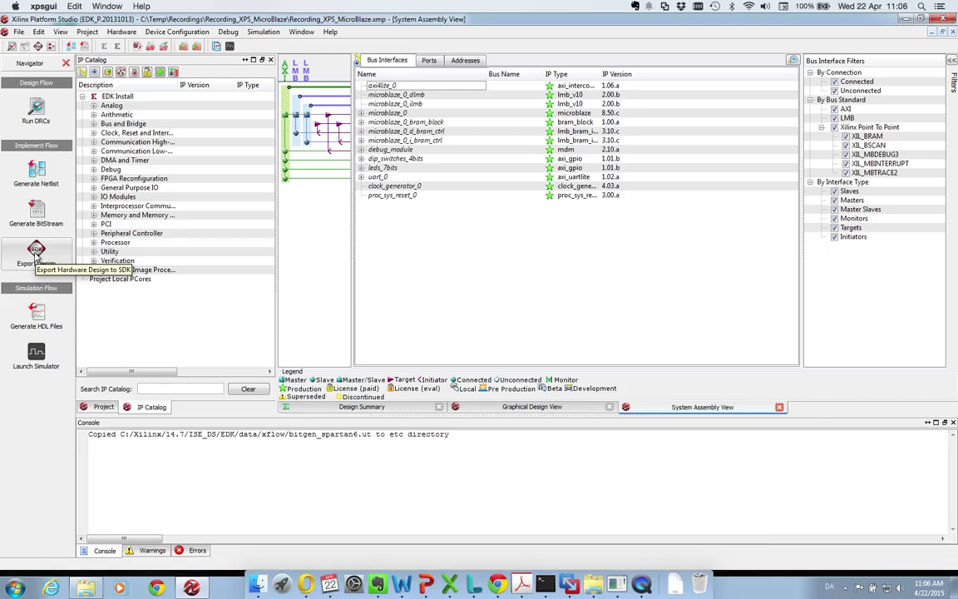
left_click(36, 254)
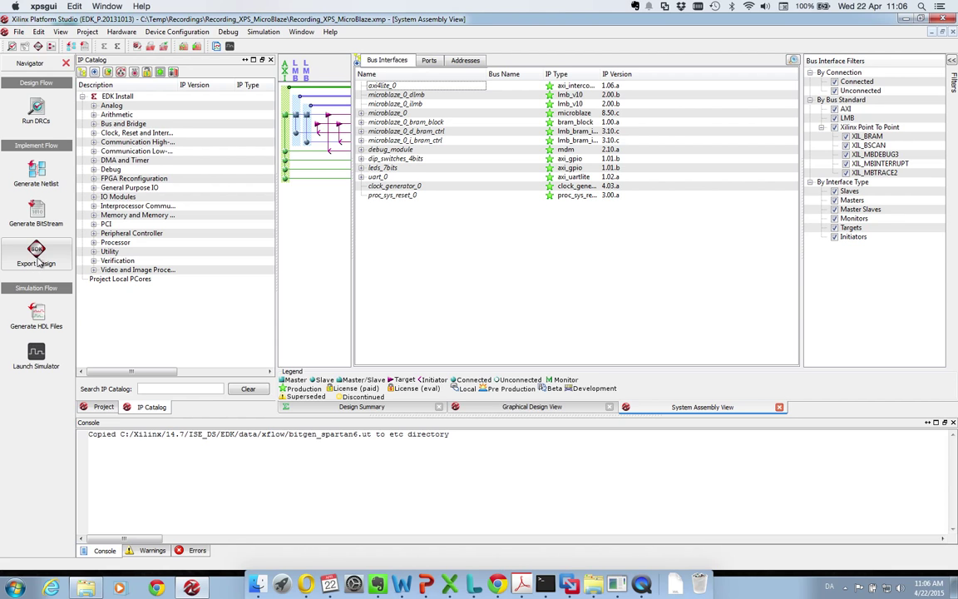
Step: Export the hardware design to SDK with bitstream and BMM file included, launching SDK
left_click(37, 253)
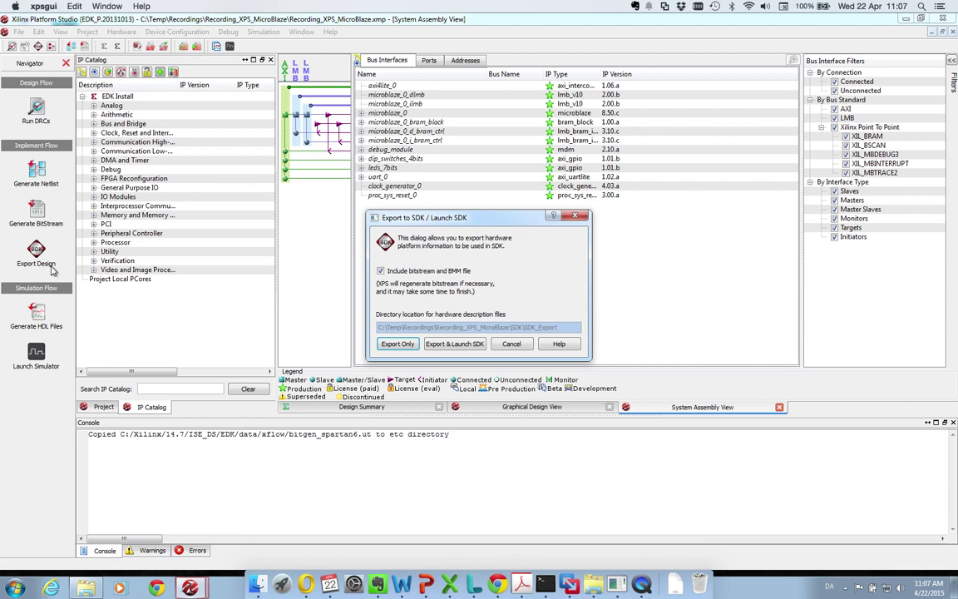
left_click(460, 346)
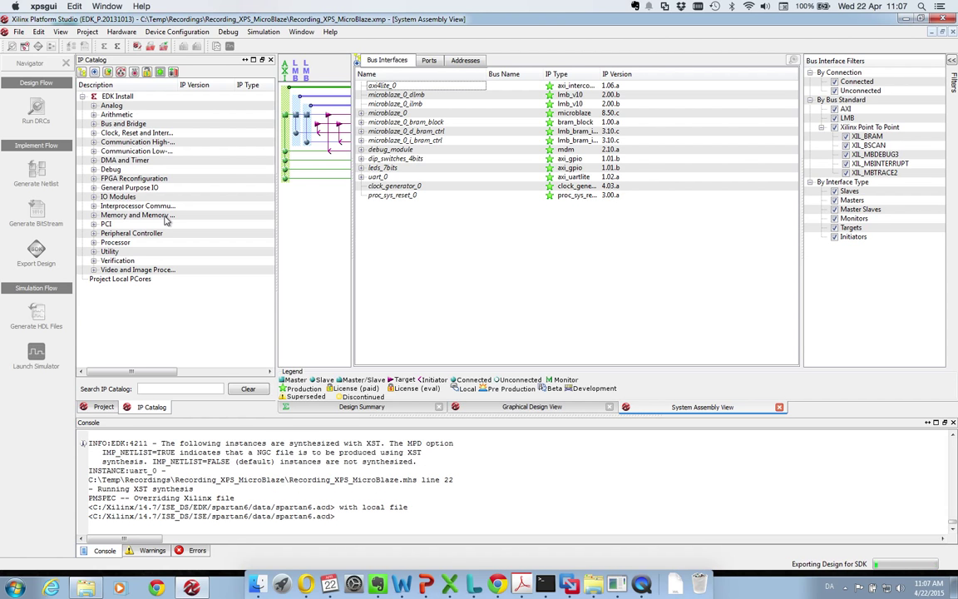
left_click(640, 581)
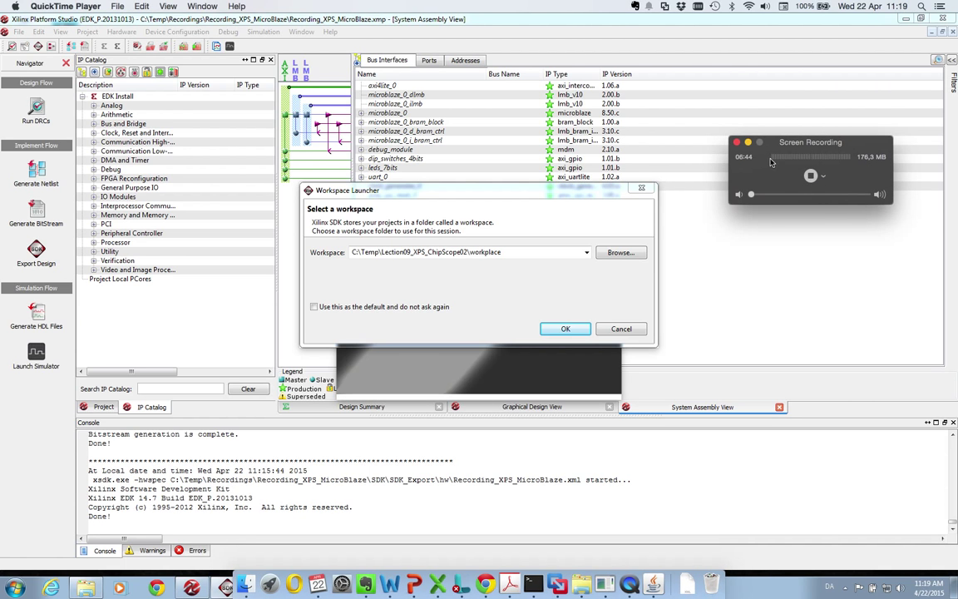
Step: Select the proposed workspace path in the Workspace Launcher
left_click(562, 212)
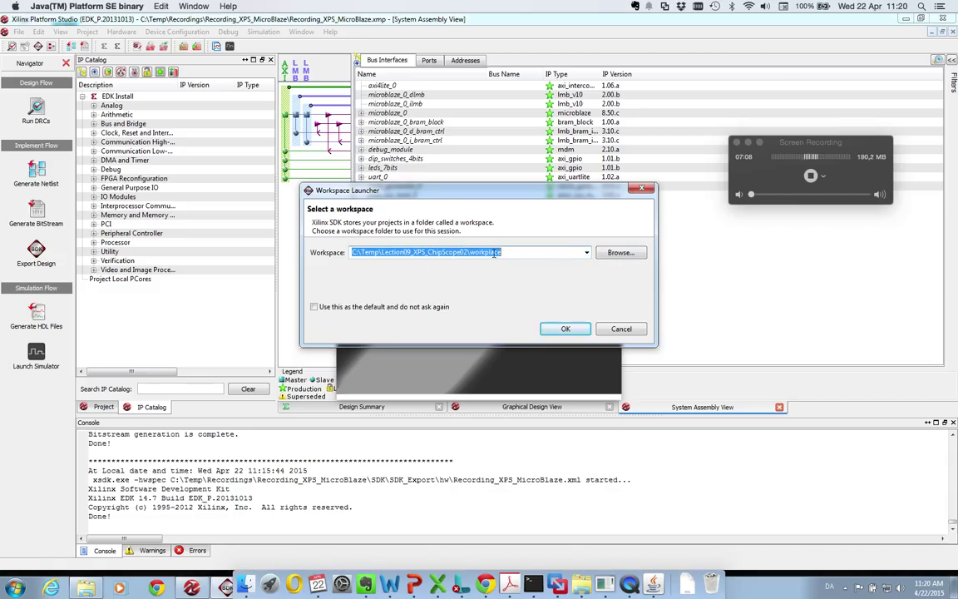
Step: Browse for a workspace and navigate to Recordings > Recording_XPS_MicroBlaze
left_click(620, 252)
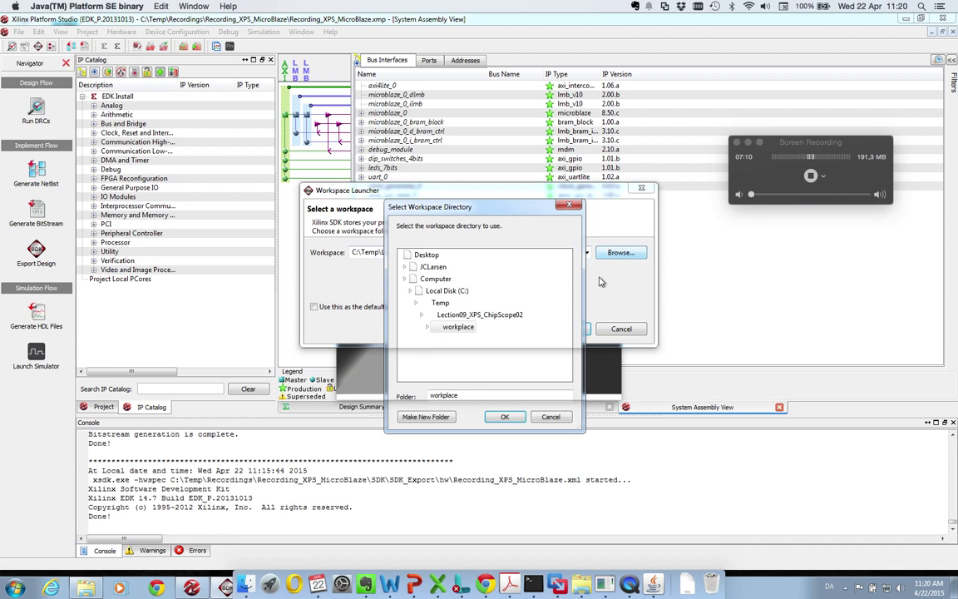
left_click_drag(567, 270, 566, 316)
double_click(474, 302)
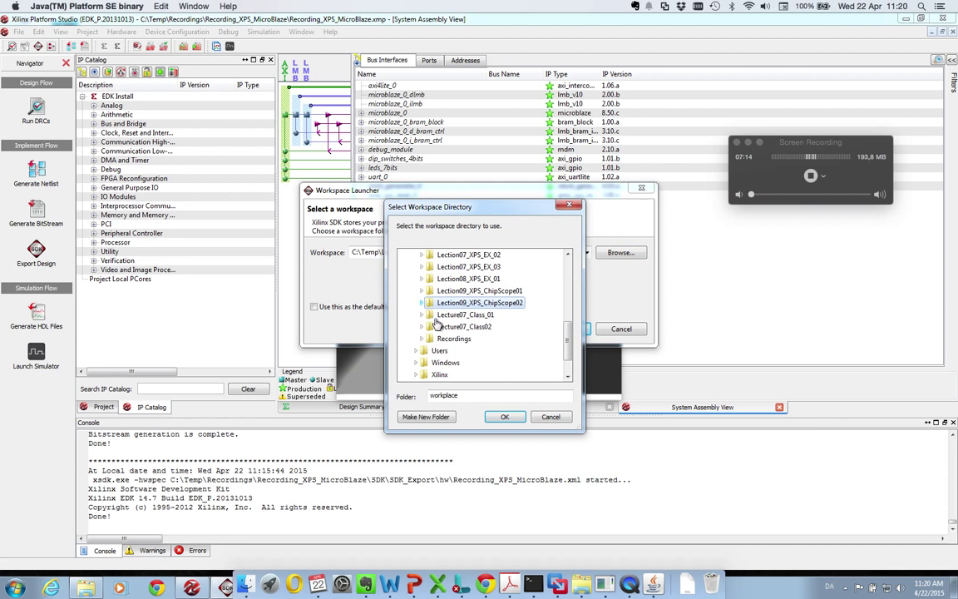
scroll(439, 343, "down", 1)
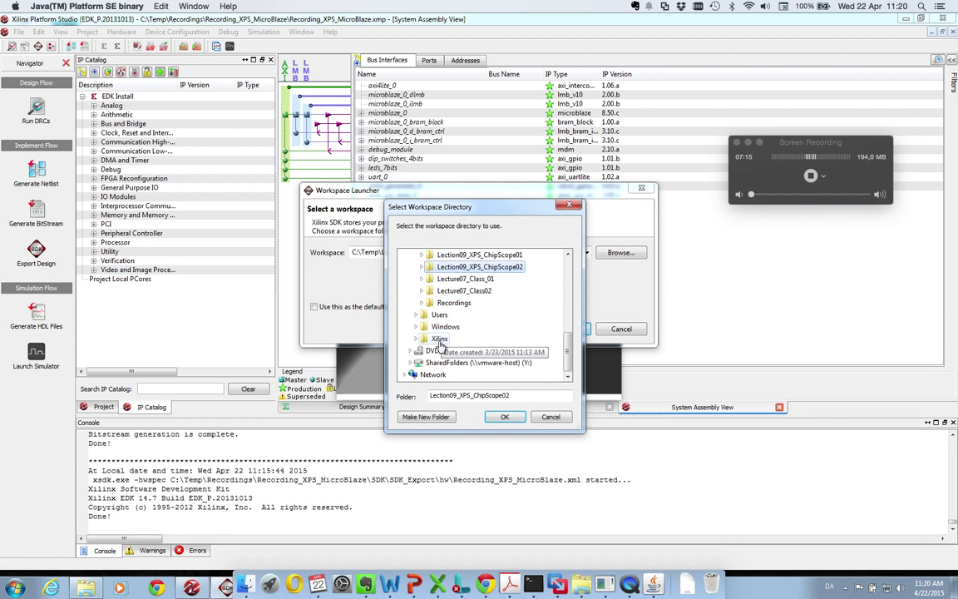
left_click(421, 302)
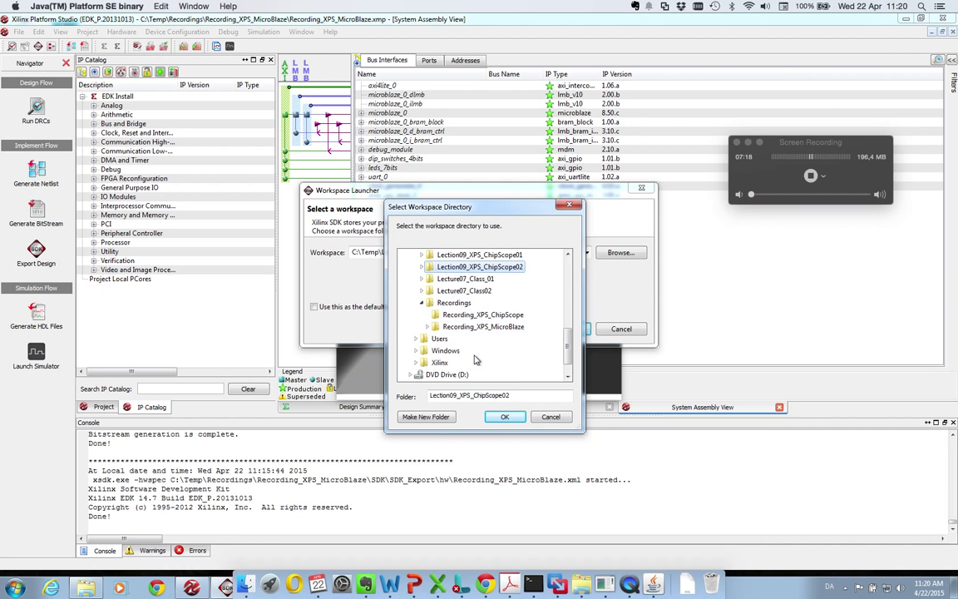
left_click(456, 327)
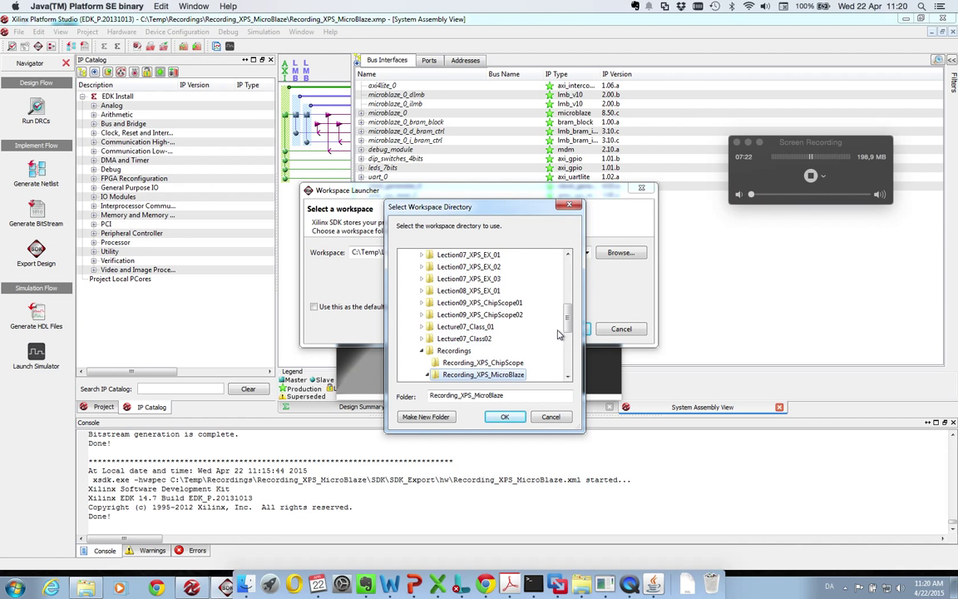
left_click_drag(567, 316, 566, 342)
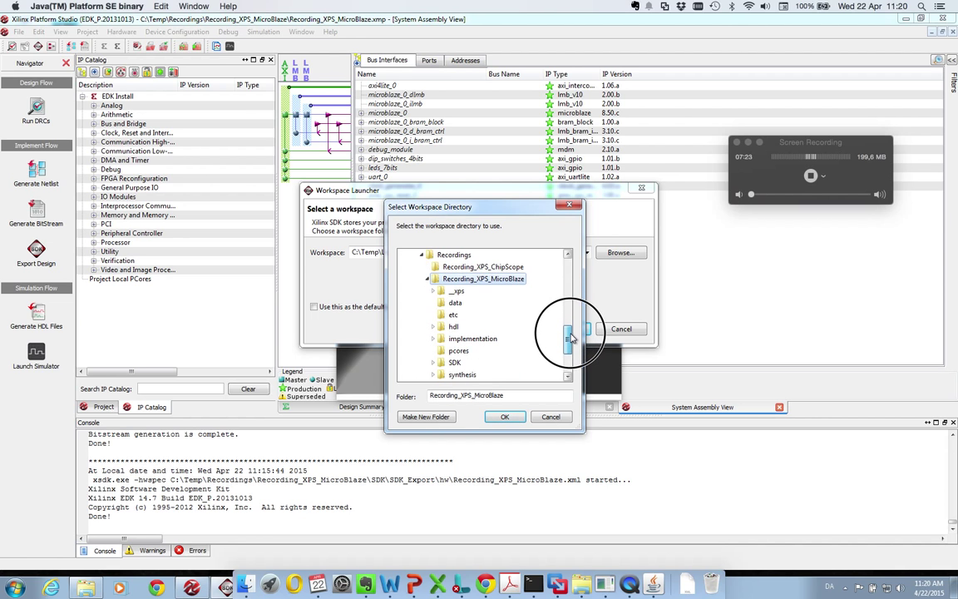
Step: Create a new folder named workplace there and launch SDK with it as workspace
left_click(438, 416)
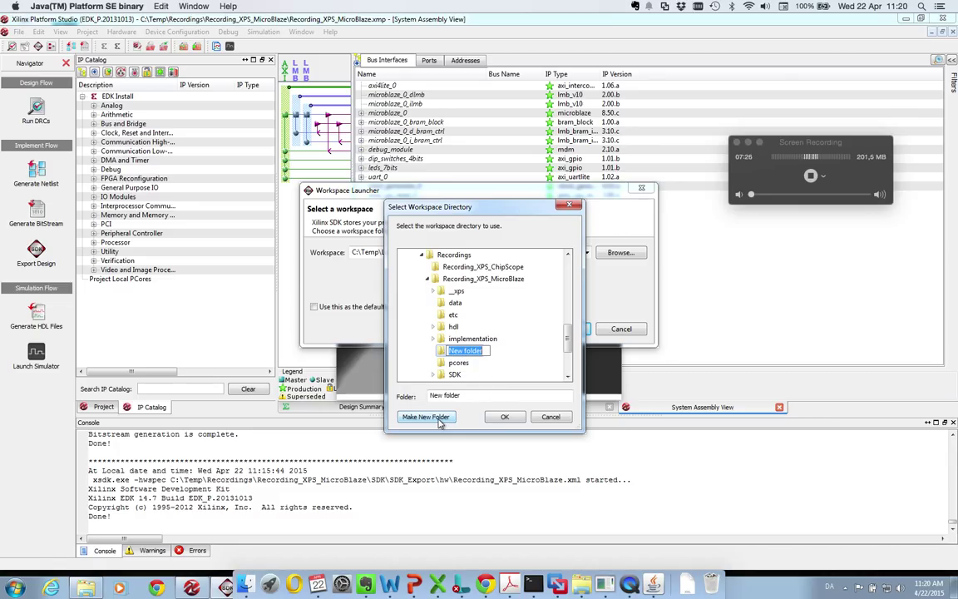
type("workplace")
key("Return")
left_click(503, 417)
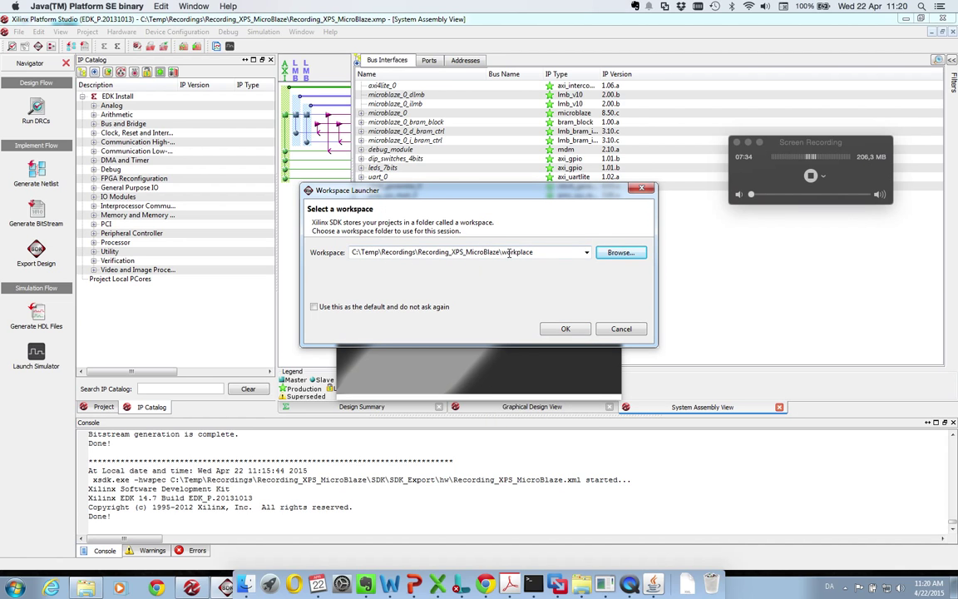
left_click(565, 329)
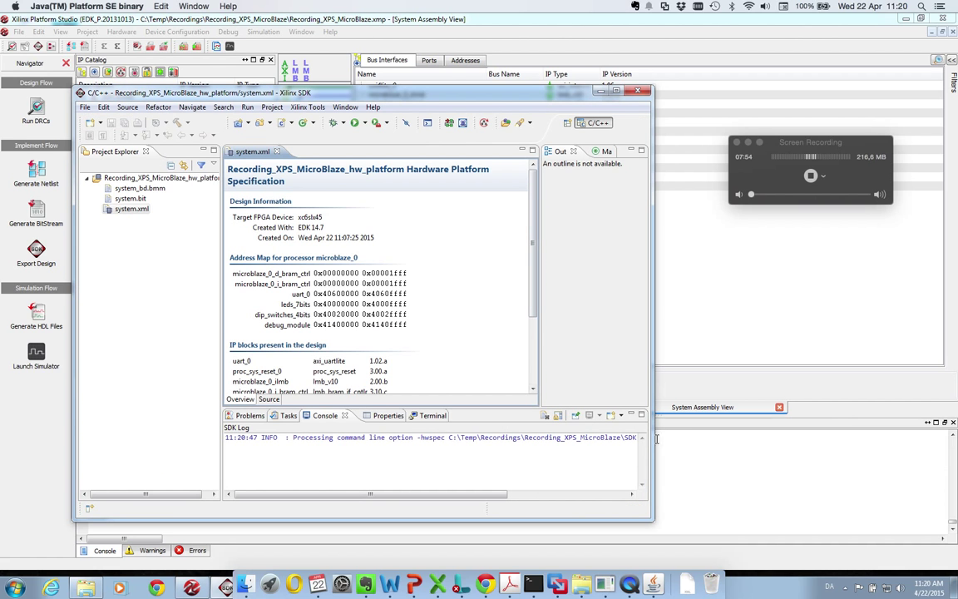
Step: Move and maximize the SDK window showing the system.xml hardware specification
left_click_drag(516, 92, 554, 52)
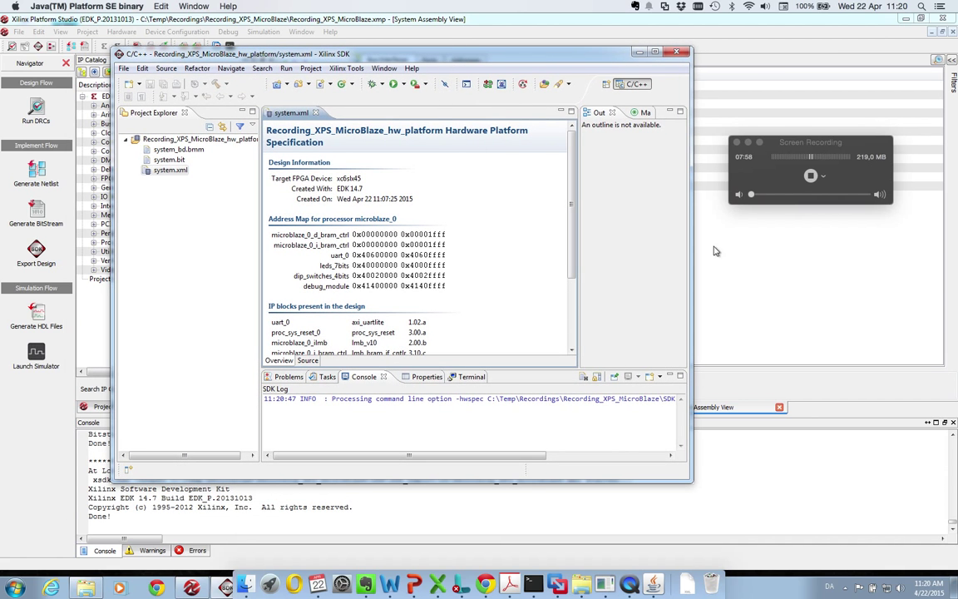
left_click(657, 53)
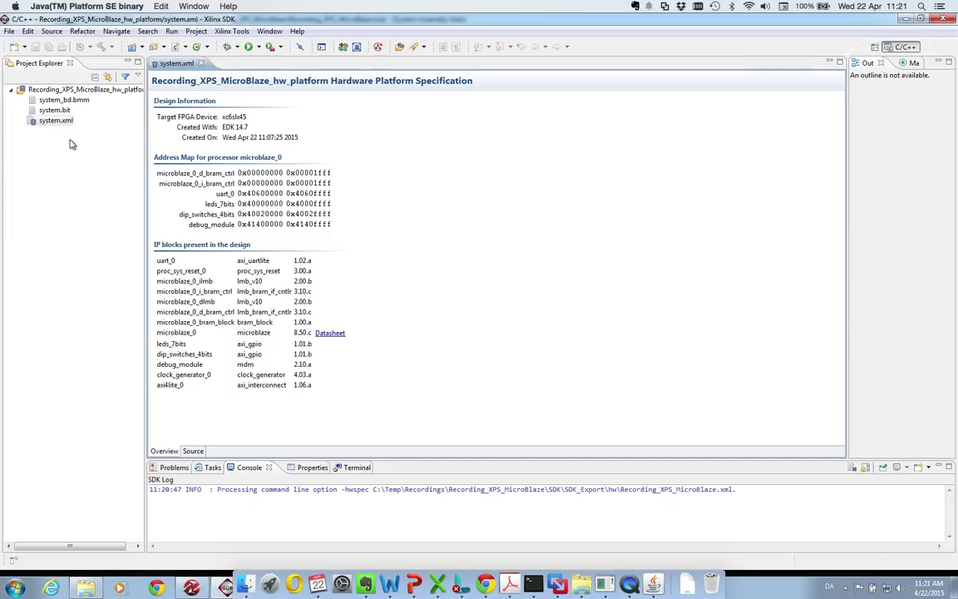
Step: Create an Empty Application project 'RecordenTest' targeting microblaze_0, with a RecordenTest_bsp
left_click(9, 30)
mouse_move(131, 44)
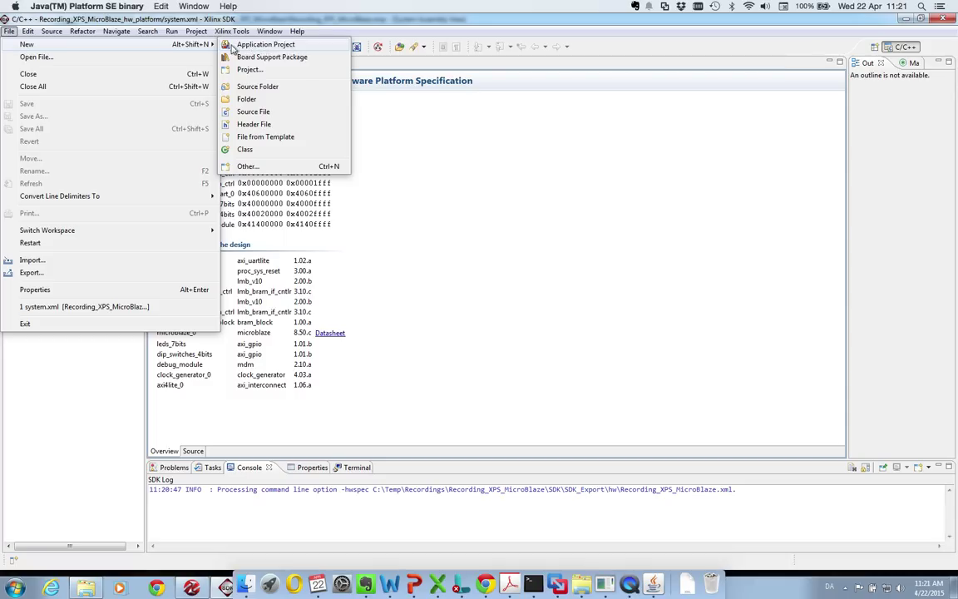
left_click(284, 45)
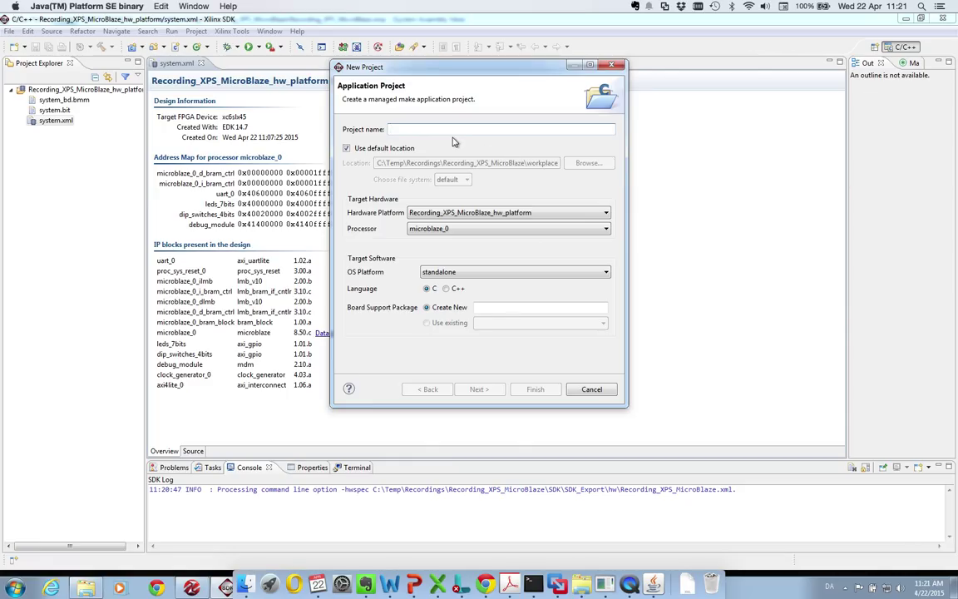
type("Recorden")
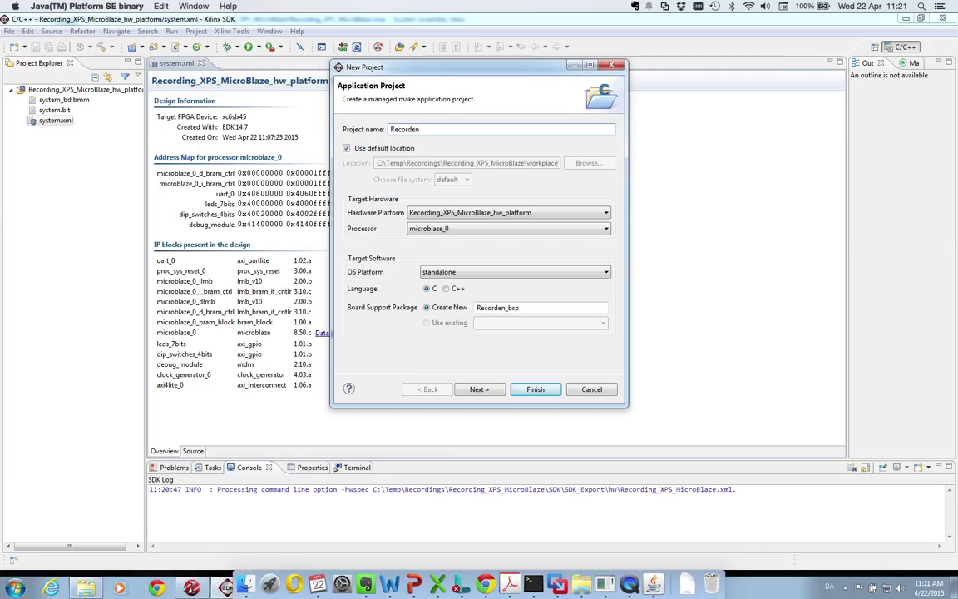
type("Test")
left_click(456, 228)
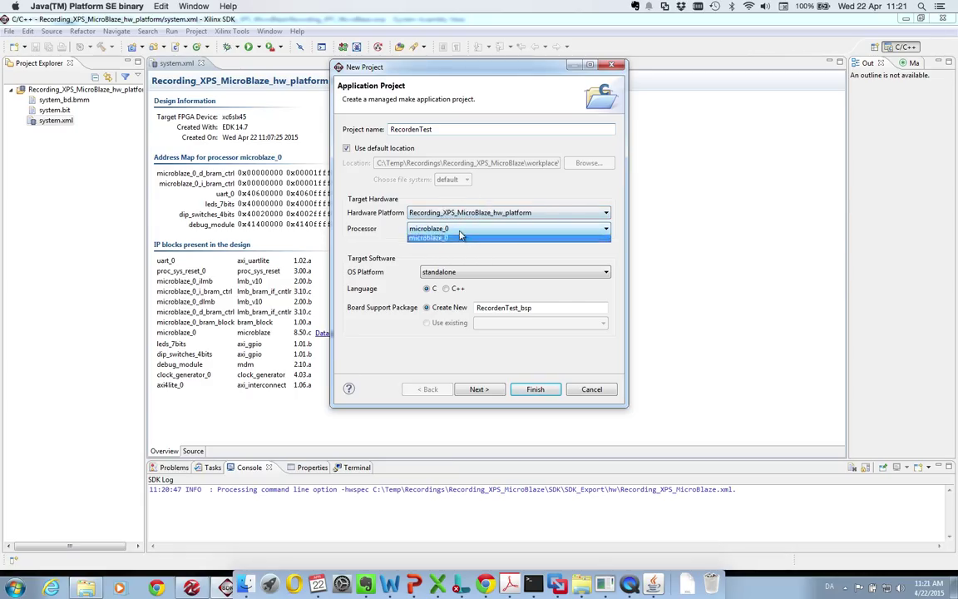
left_click(460, 236)
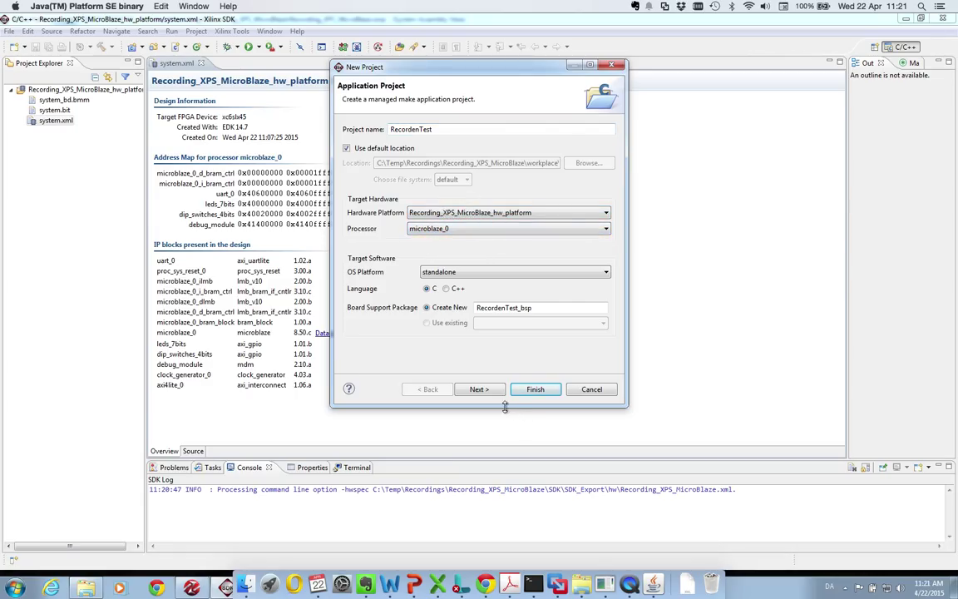
left_click(480, 390)
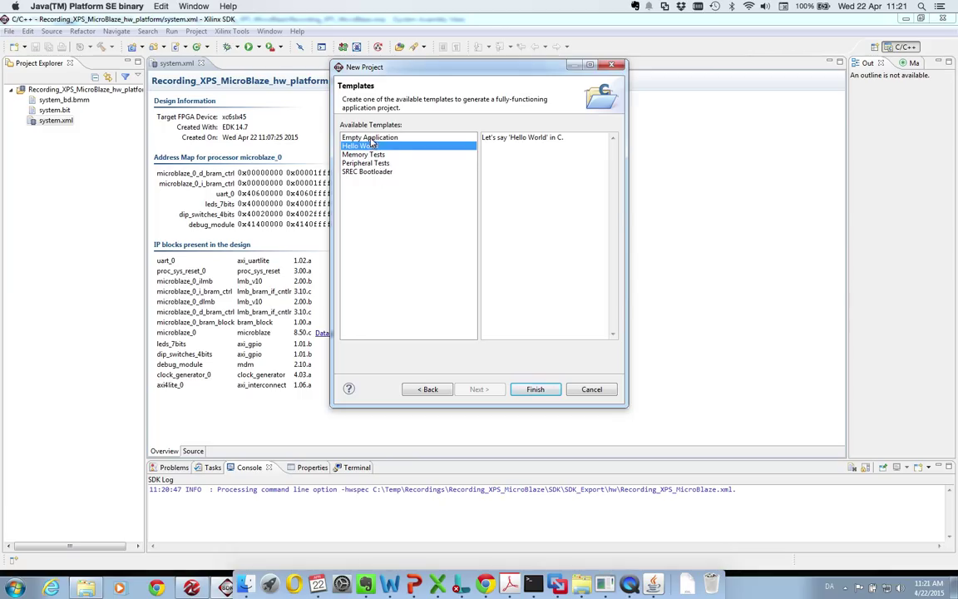
left_click(371, 137)
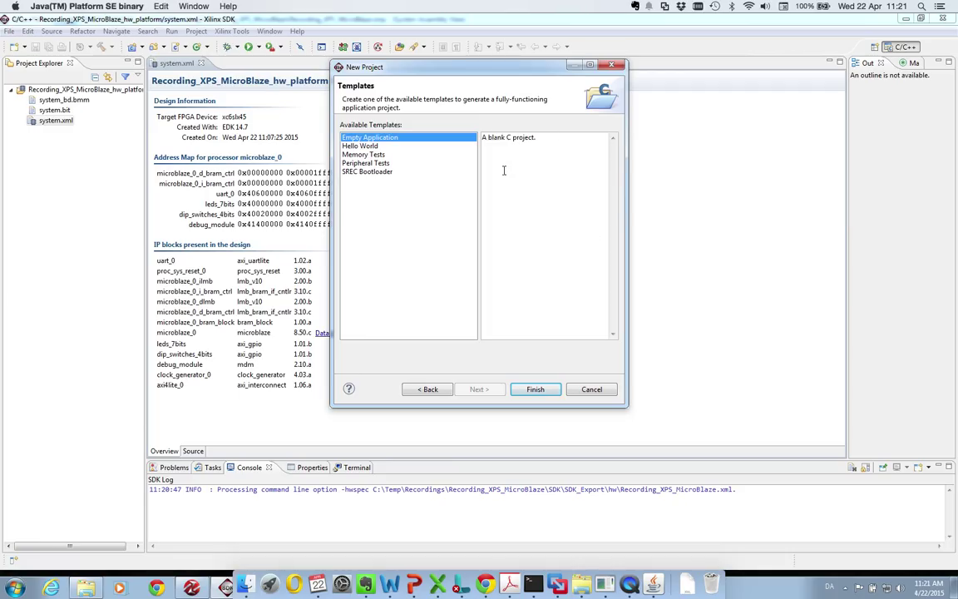
left_click(532, 389)
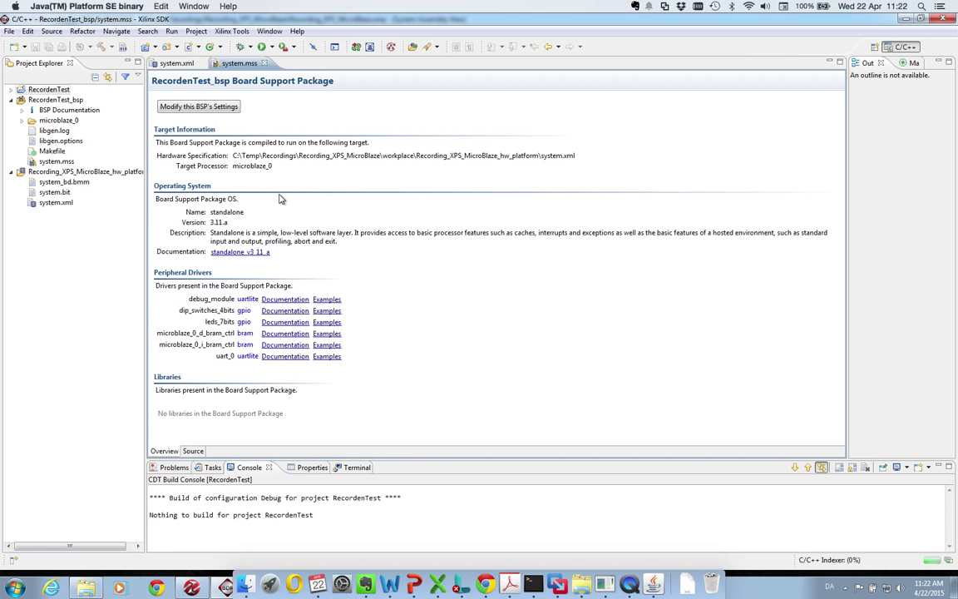
Step: Add a source file 'example.c' to the RecordenTest project and expand its header comment
double_click(20, 91)
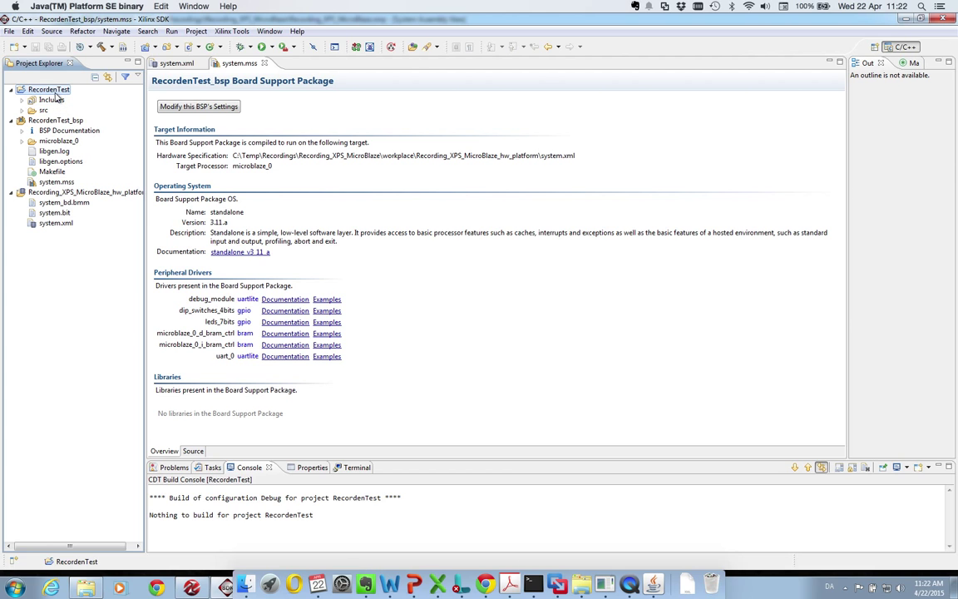
right_click(55, 93)
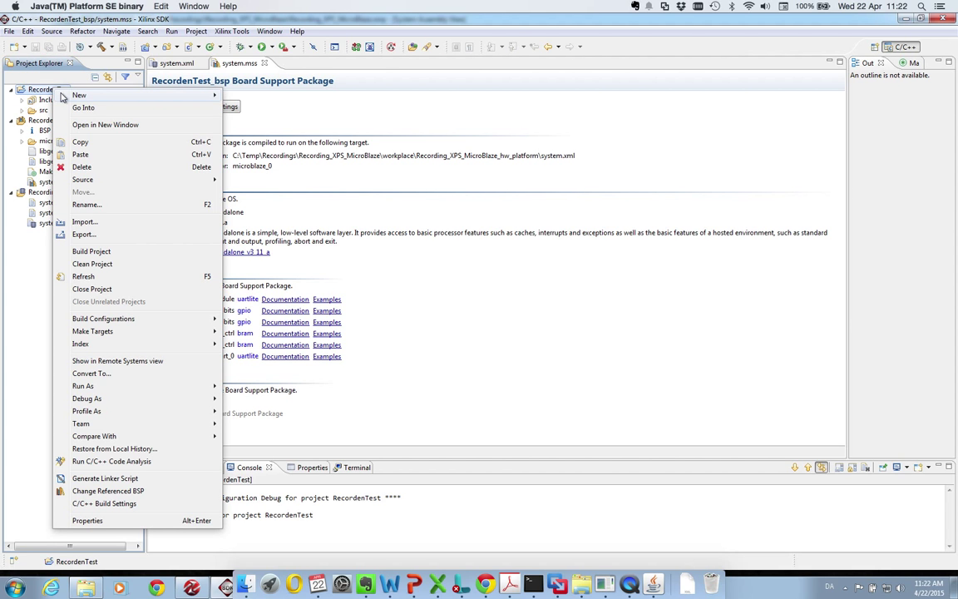
mouse_move(58, 94)
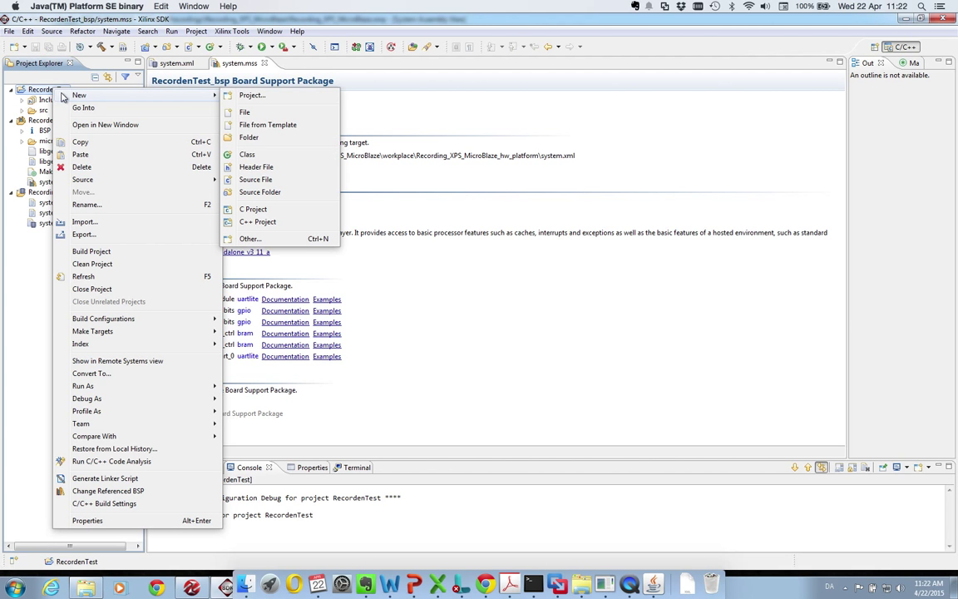
left_click(277, 182)
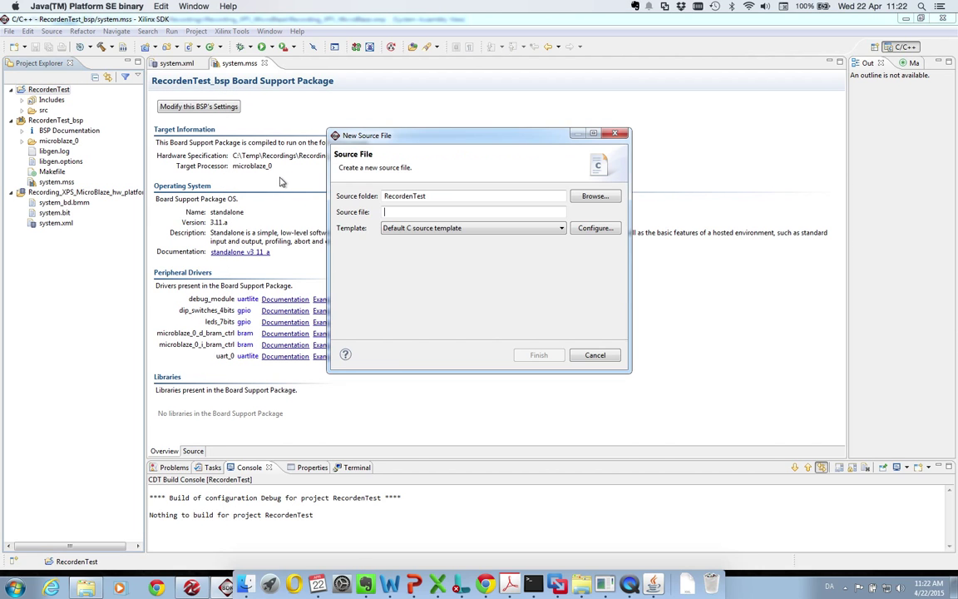
type("example")
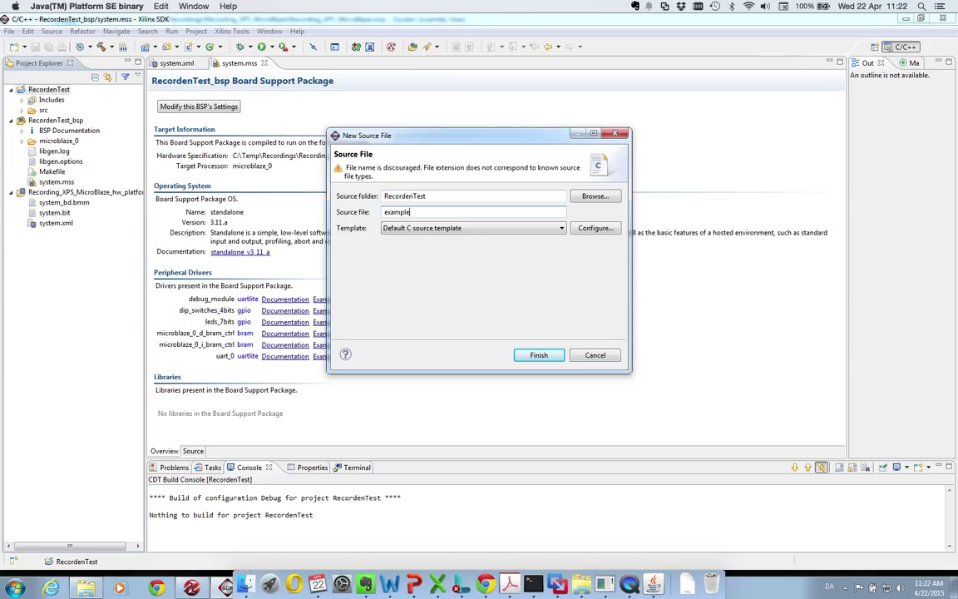
type(".c")
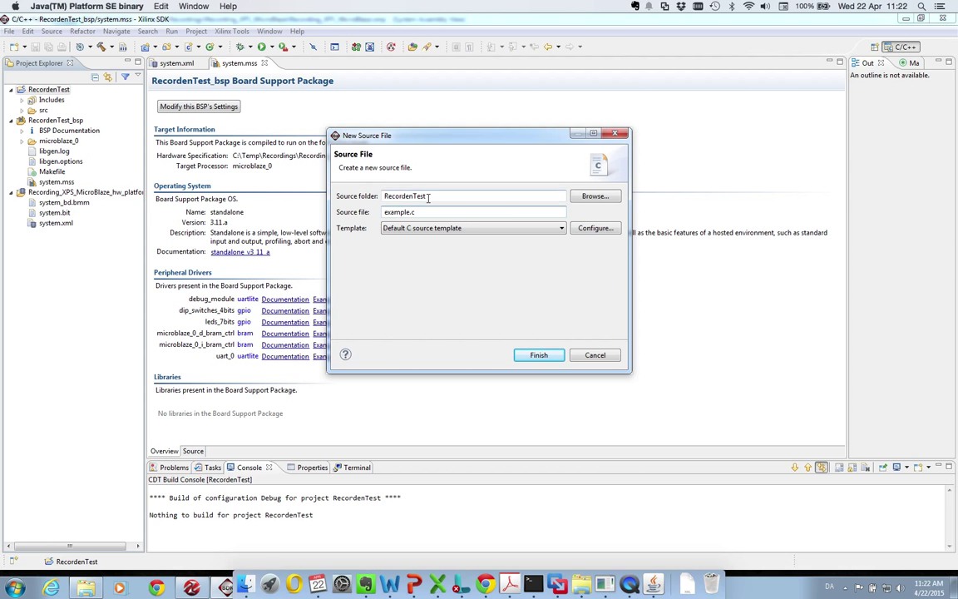
left_click(539, 356)
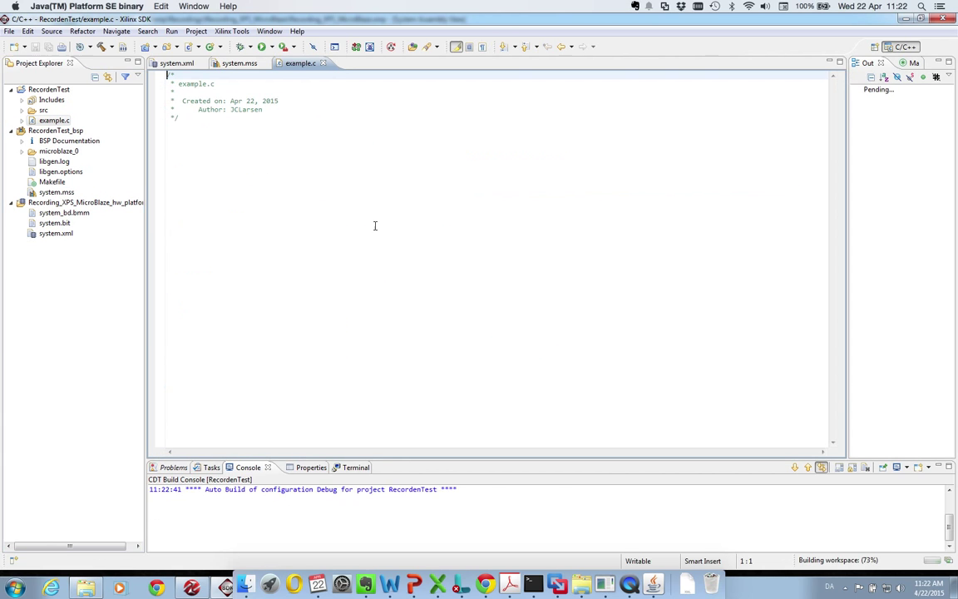
left_click(162, 75)
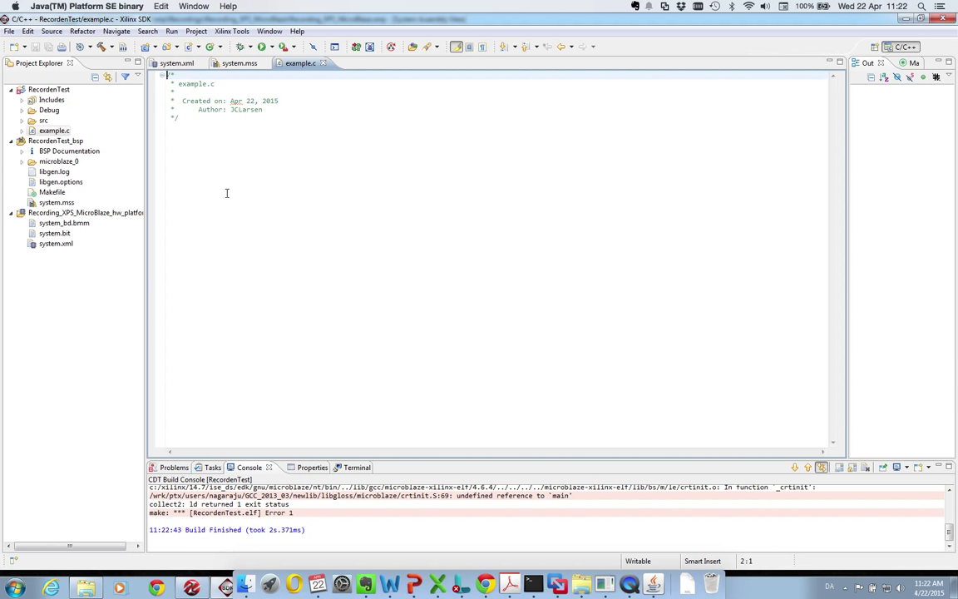
Step: Open the example file from Recording_XPS_MicroBlaze in Notepad, select all its code, and return to SDK
left_click(86, 588)
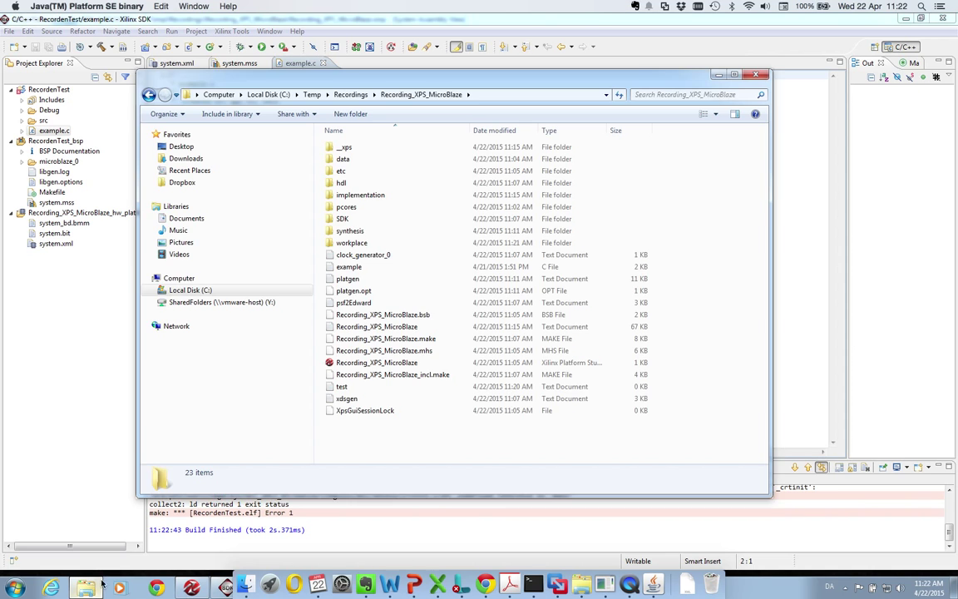
left_click(438, 269)
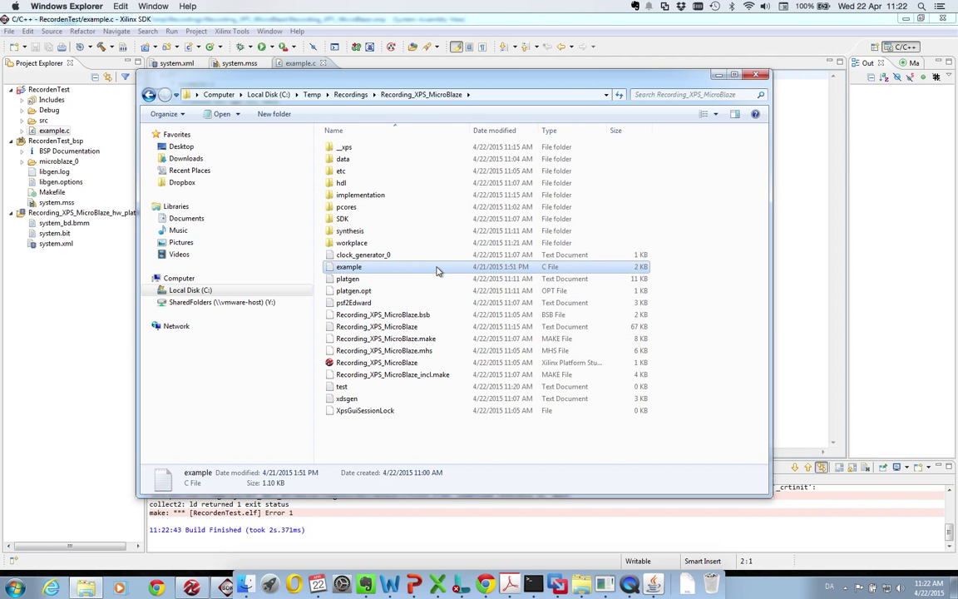
double_click(438, 268)
left_click(341, 237)
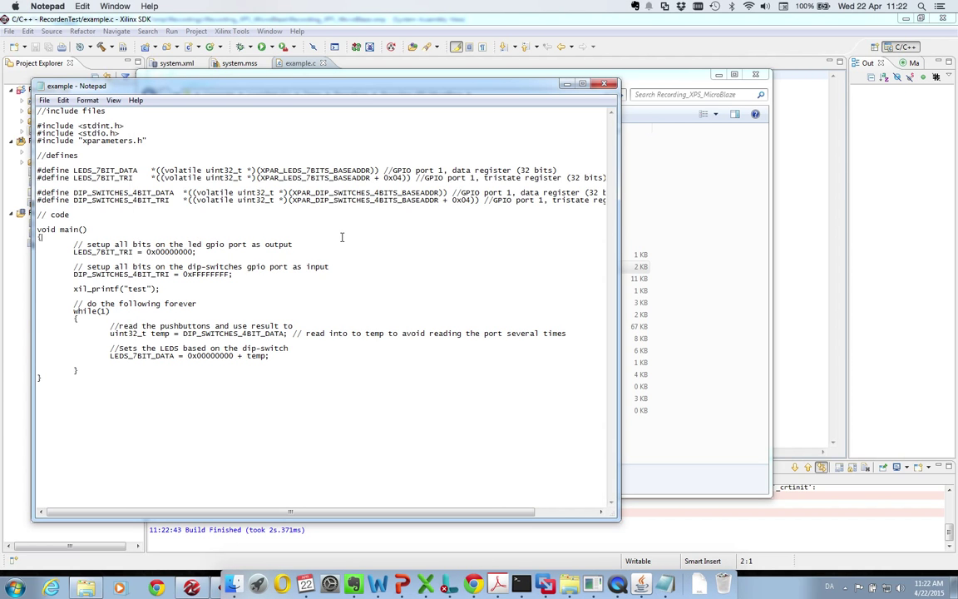
key("ctrl+a")
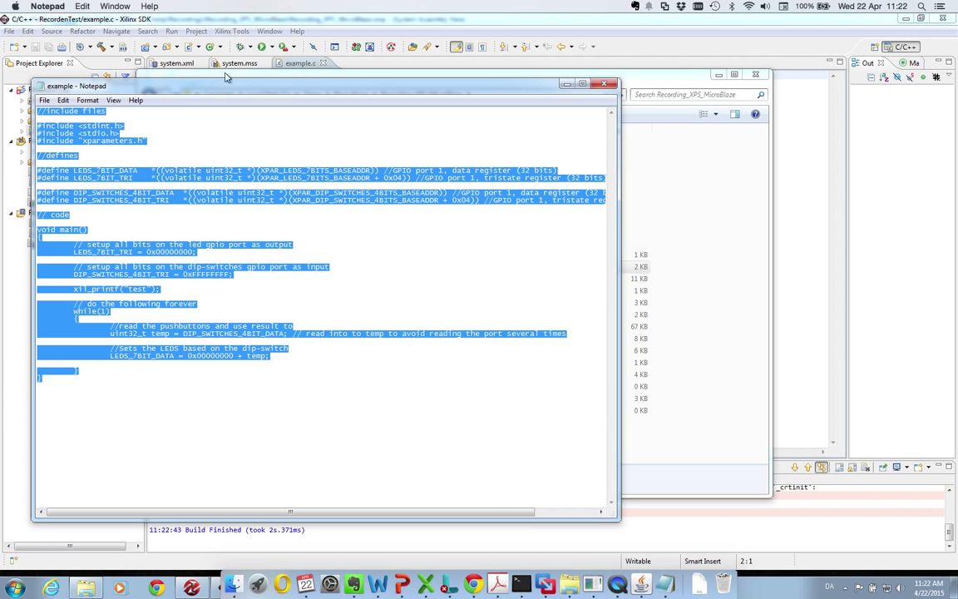
left_click(287, 64)
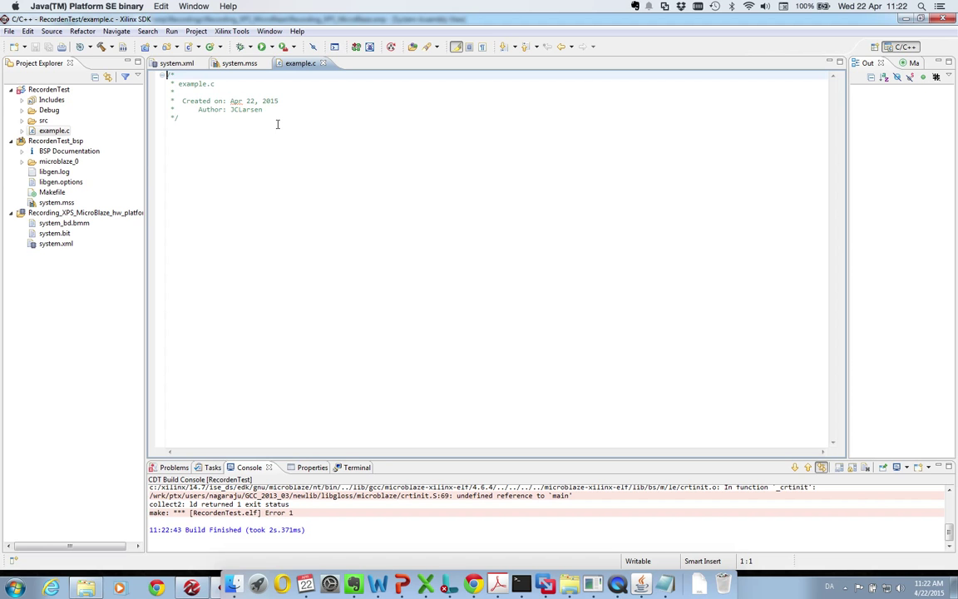
Step: Paste the copied GPIO LED/DIP-switch code over example.c's header comment and save the file
key("ctrl+a")
key("ctrl+v")
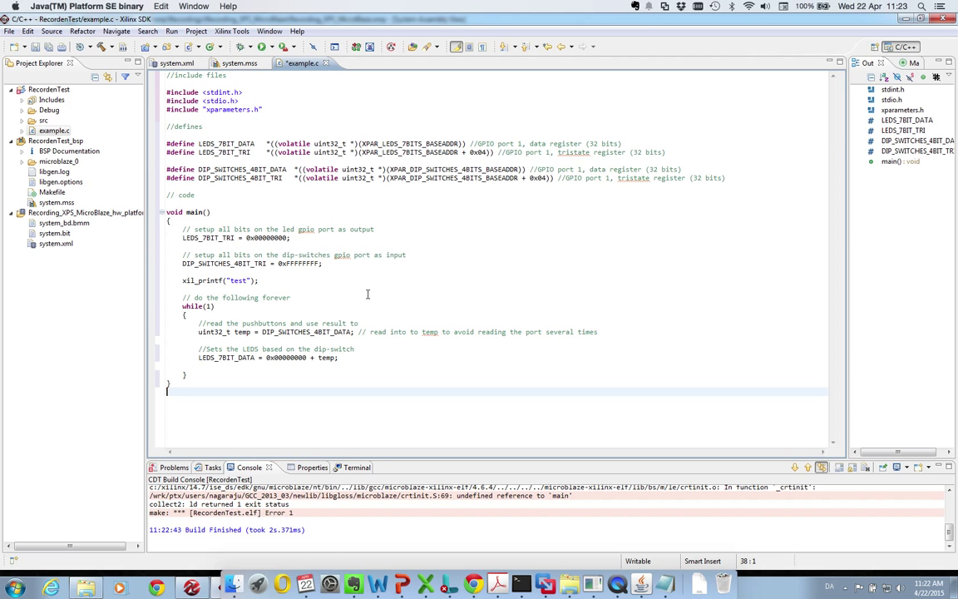
left_click(376, 332)
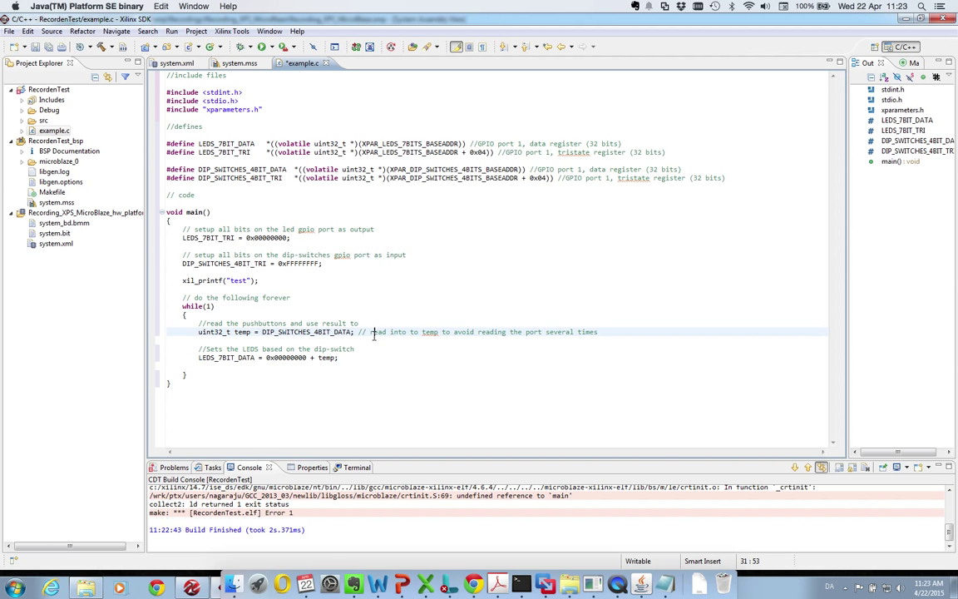
left_click(226, 391)
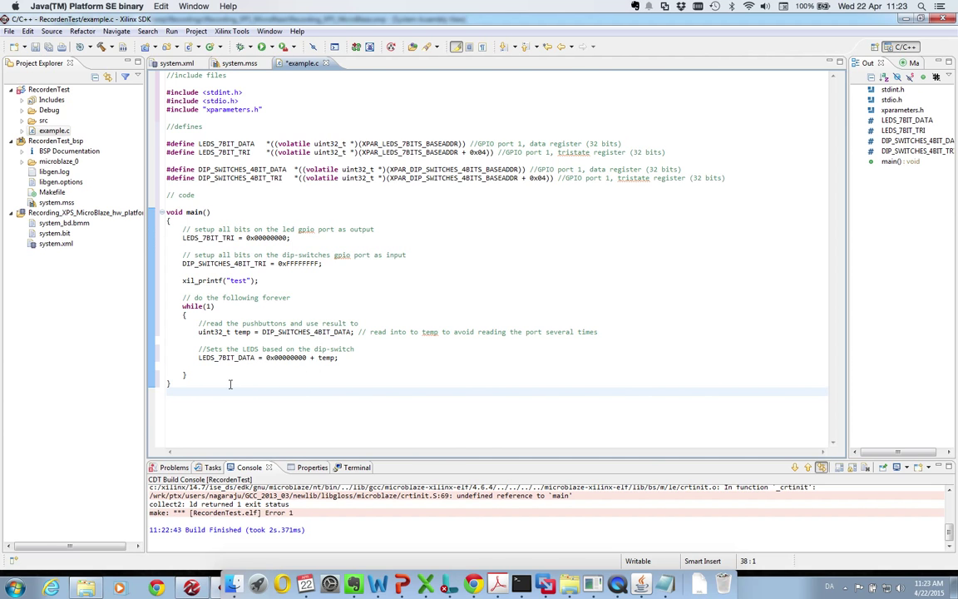
mouse_move(319, 359)
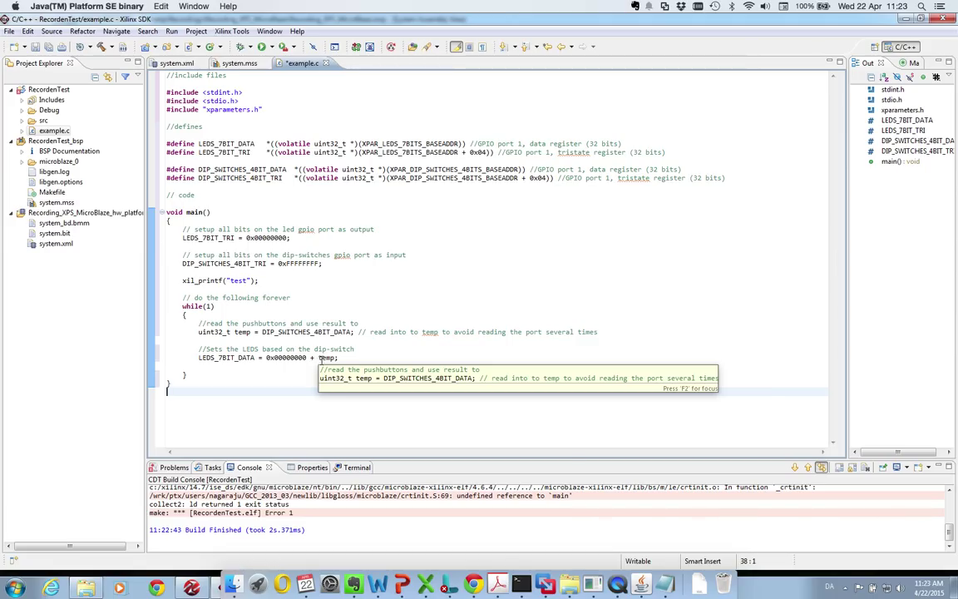
left_click(9, 31)
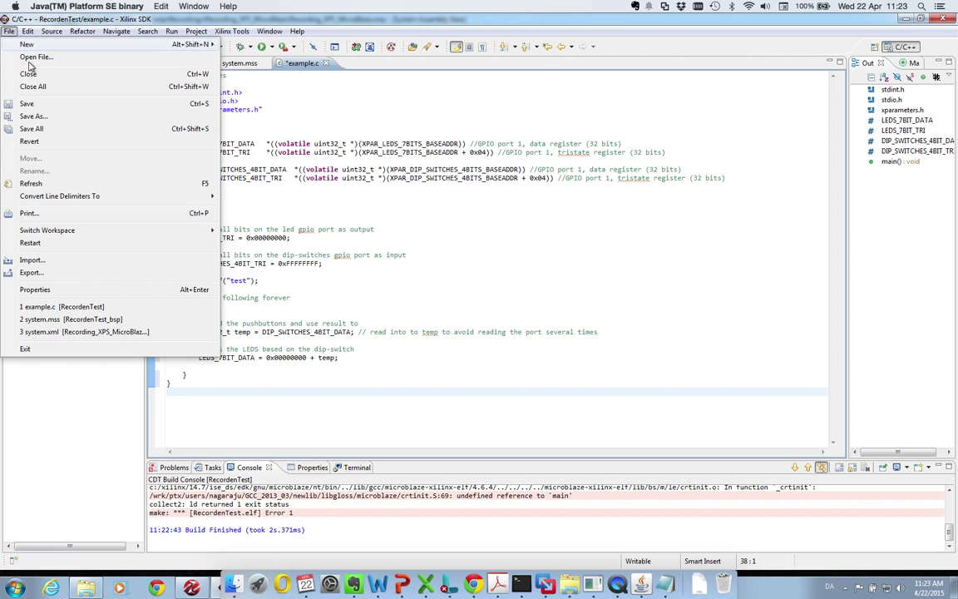
left_click(65, 105)
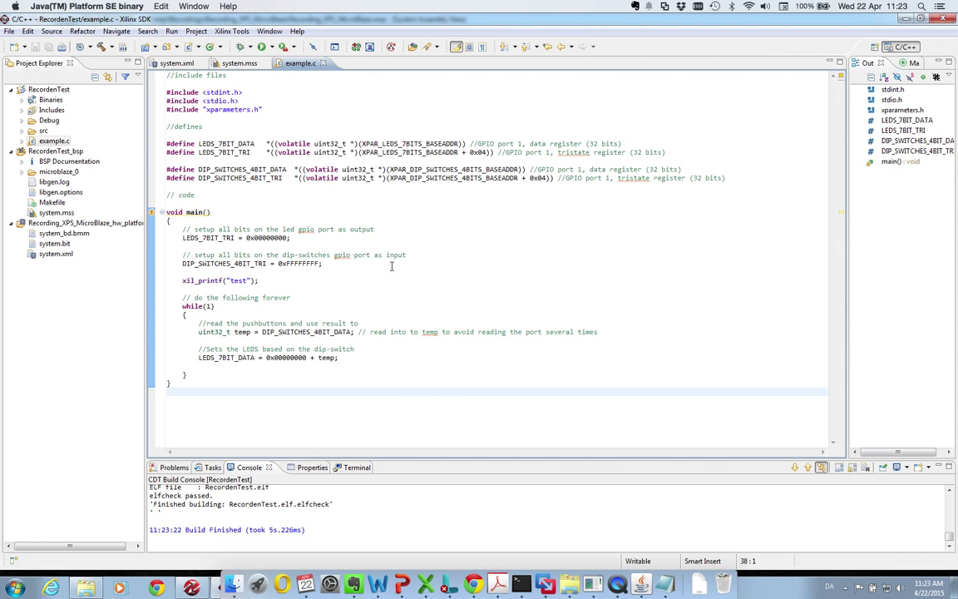
left_click(226, 32)
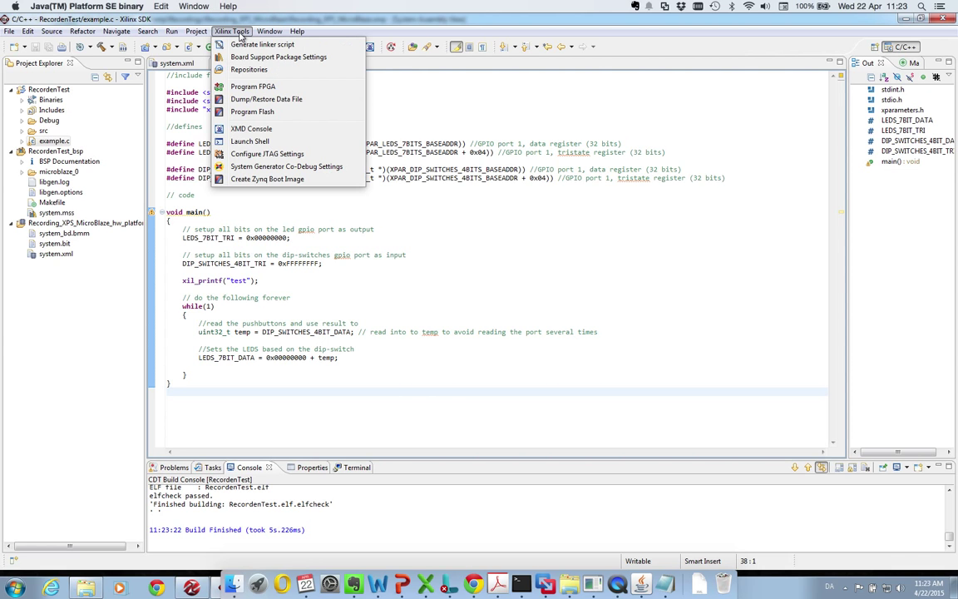
Step: Program the FPGA with bitstream system.bit and BMM file system_bd.bmm
left_click(299, 87)
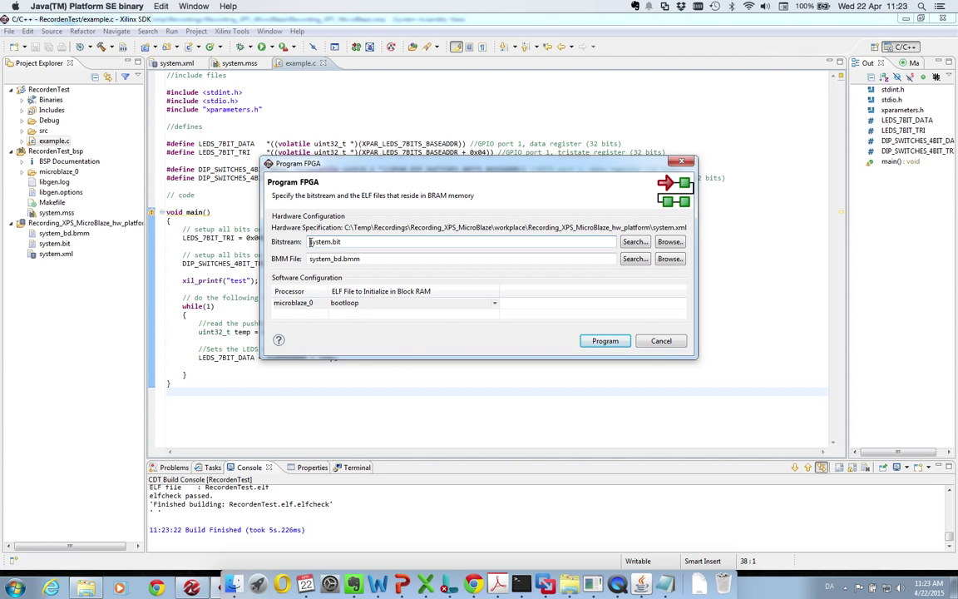
double_click(314, 241)
left_click(617, 346)
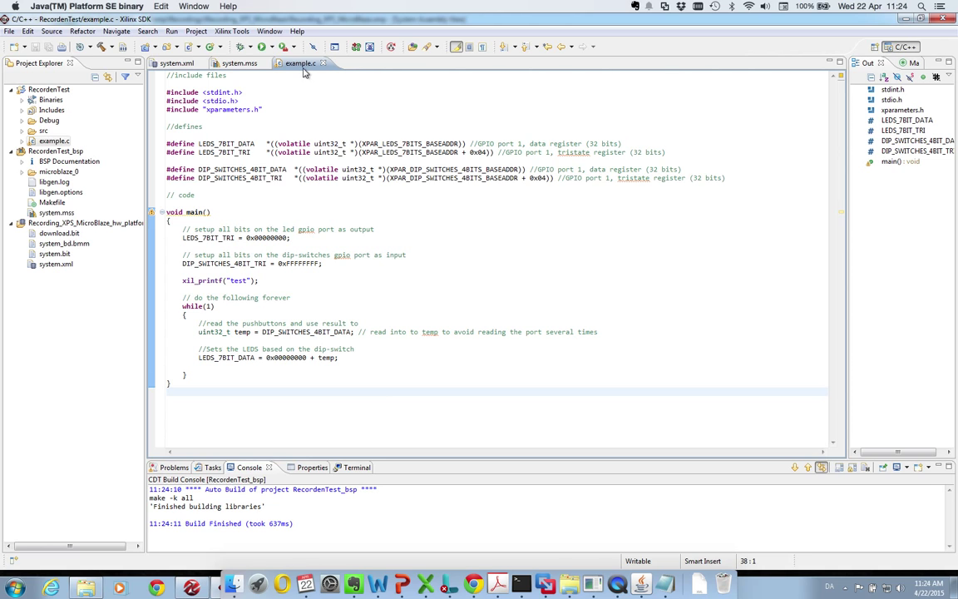
Step: Launch RecordenTest on hardware via GDB, then relaunch it, terminating the previous run
left_click(261, 48)
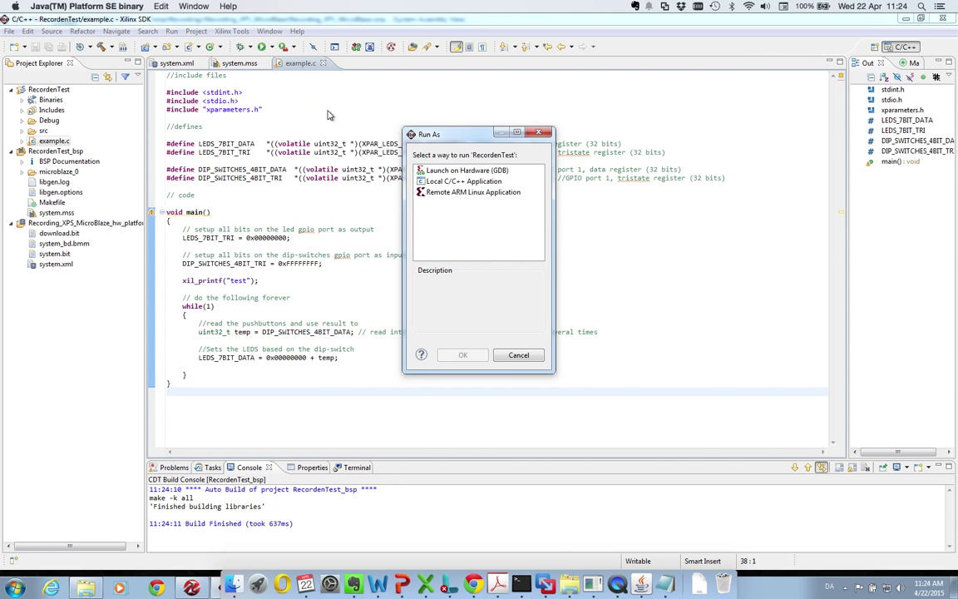
left_click(424, 170)
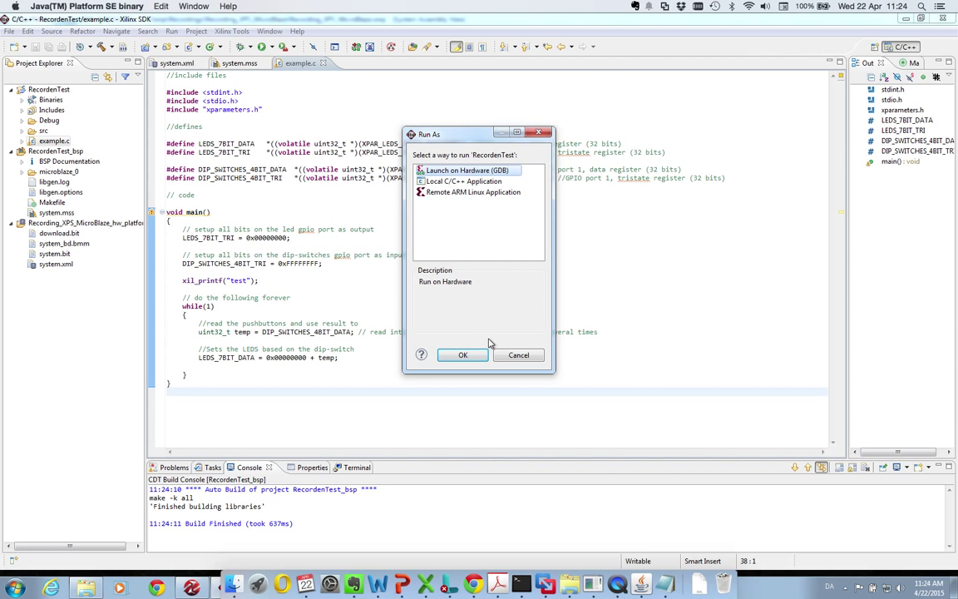
left_click(463, 355)
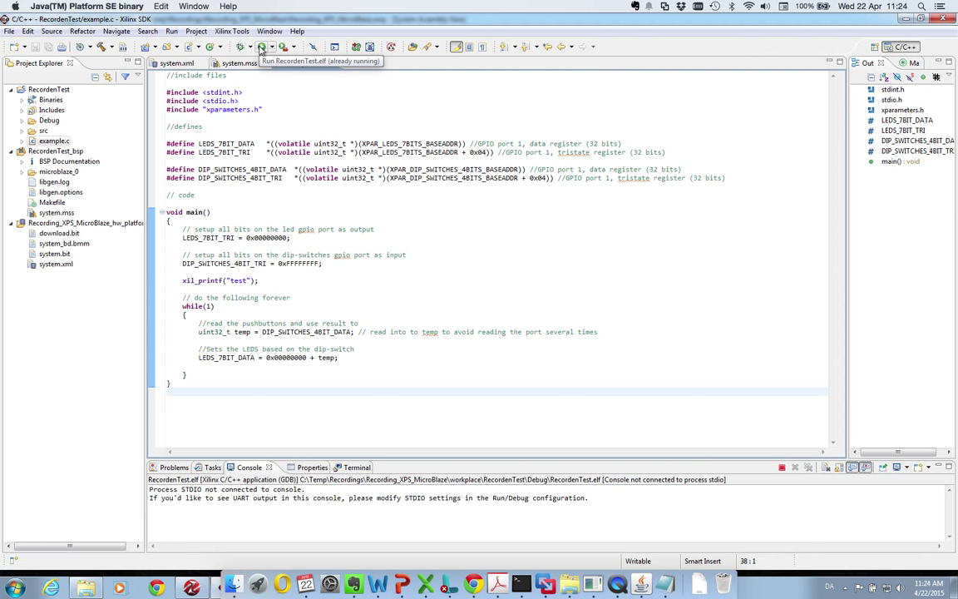
left_click(262, 47)
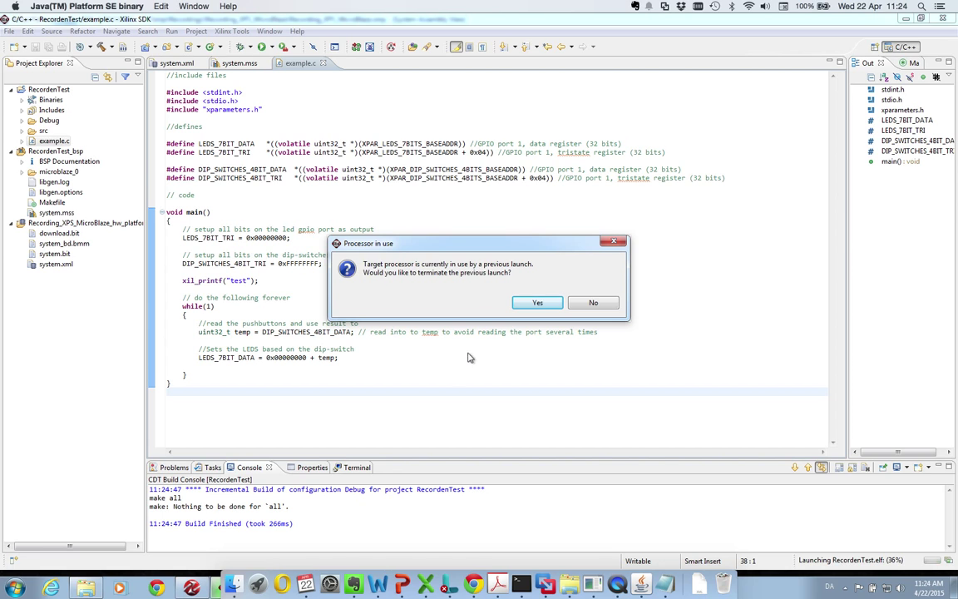
key("Return")
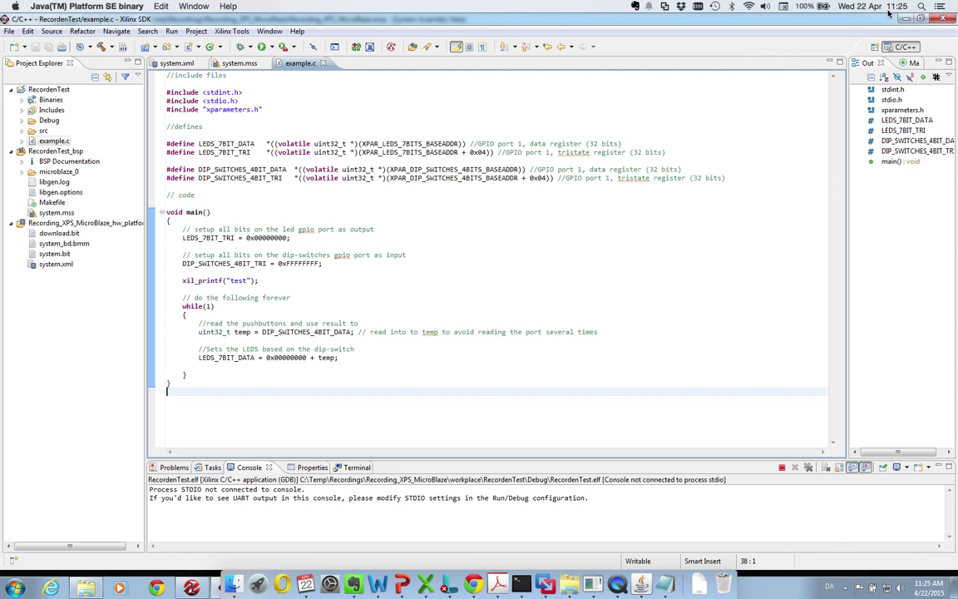
Step: Exit Xilinx SDK, close Notepad, and minimize the Explorer window to reveal XPS
left_click(945, 23)
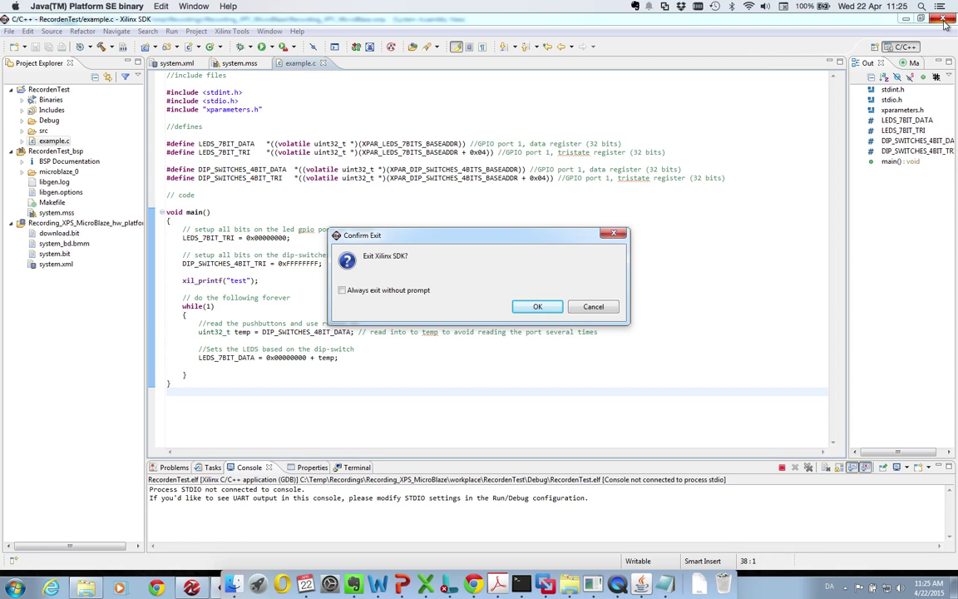
left_click(557, 310)
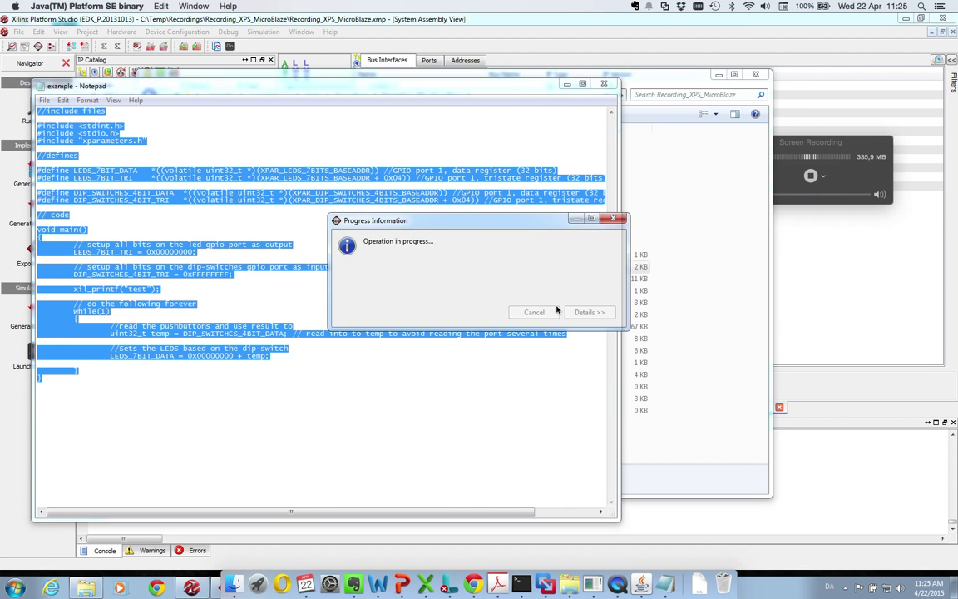
left_click(604, 83)
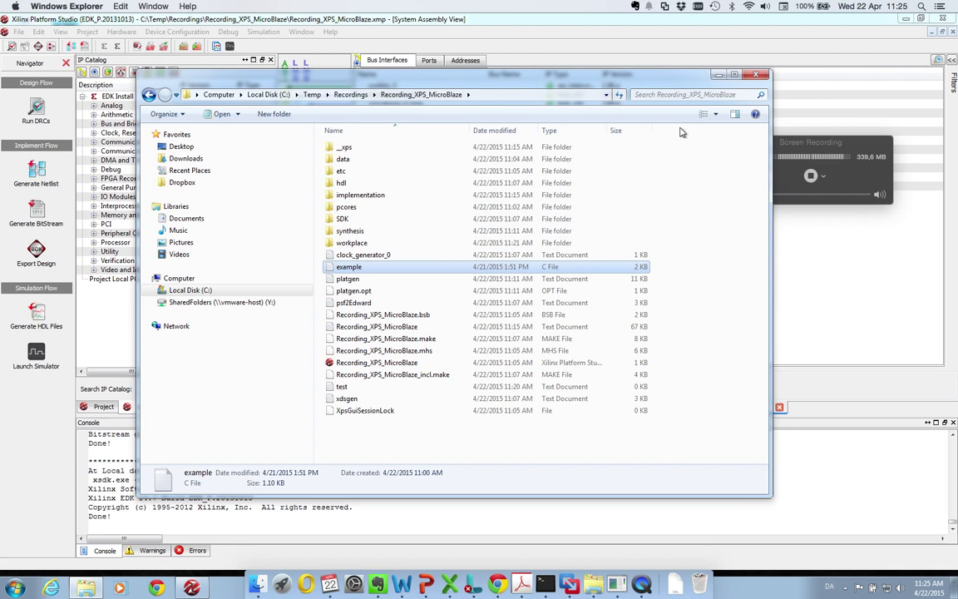
left_click(718, 75)
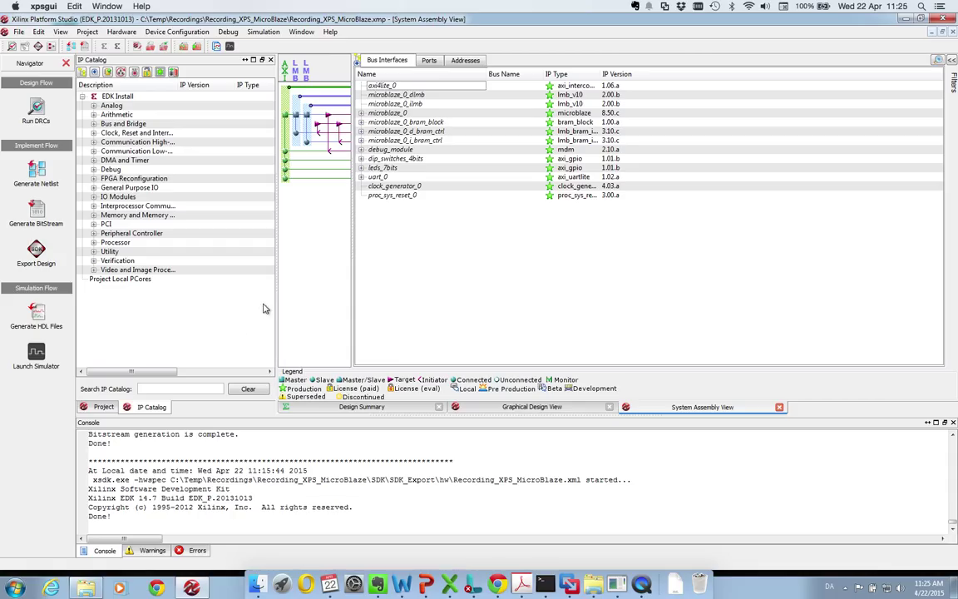
Step: In the Project tab, expand Elf Files for microblaze_0 and select Imp Executable
left_click(102, 406)
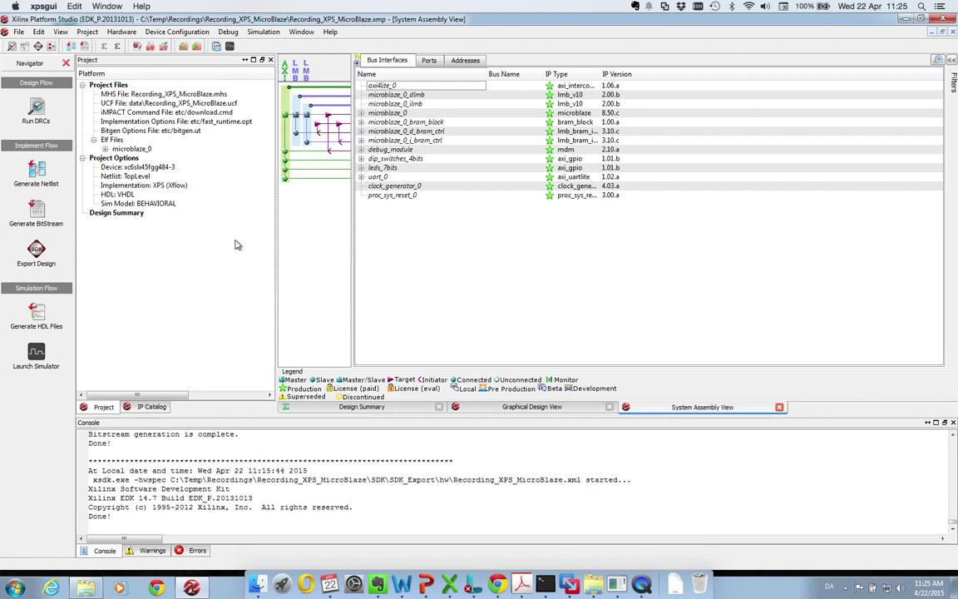
left_click(105, 150)
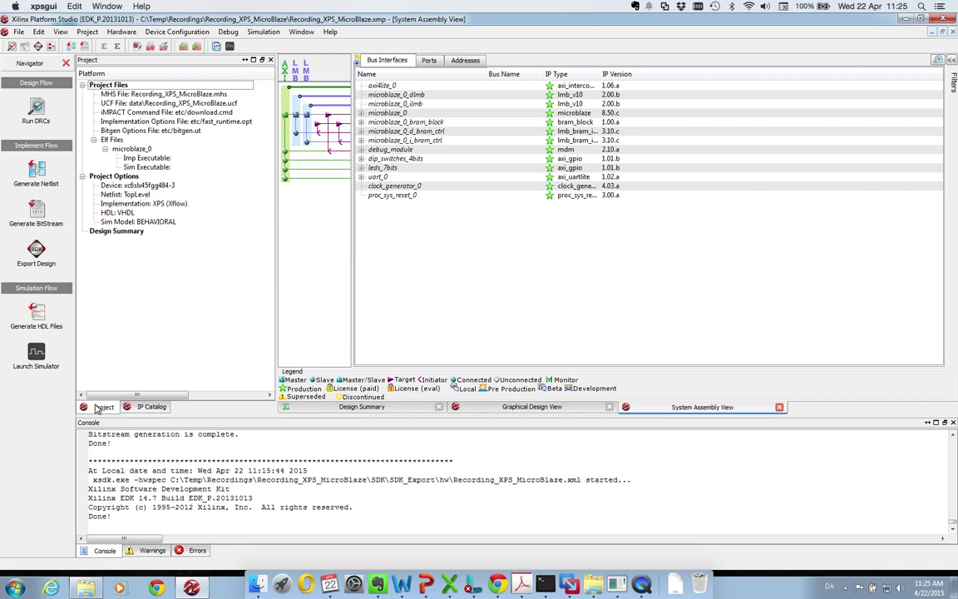
left_click(139, 150)
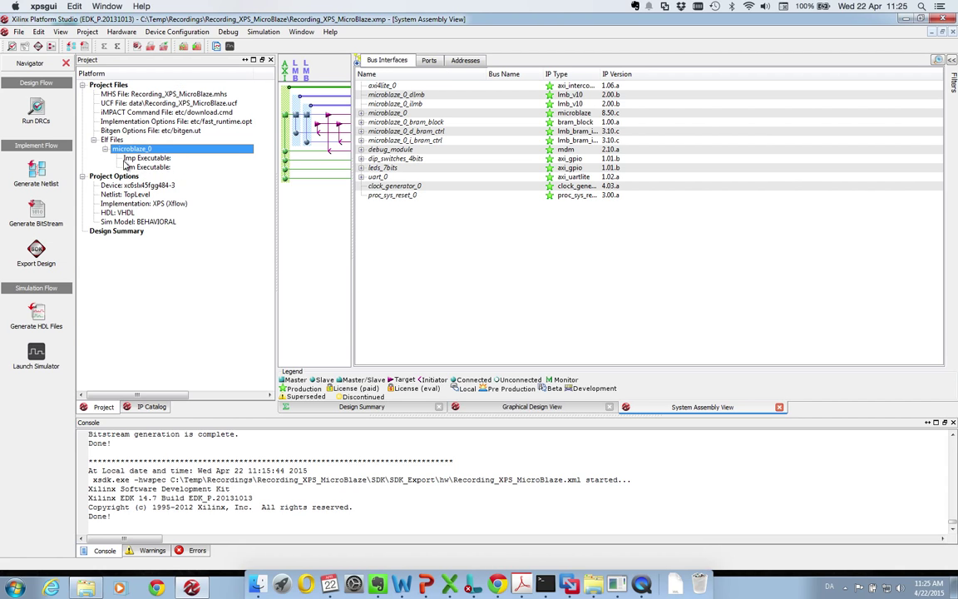
left_click(156, 159)
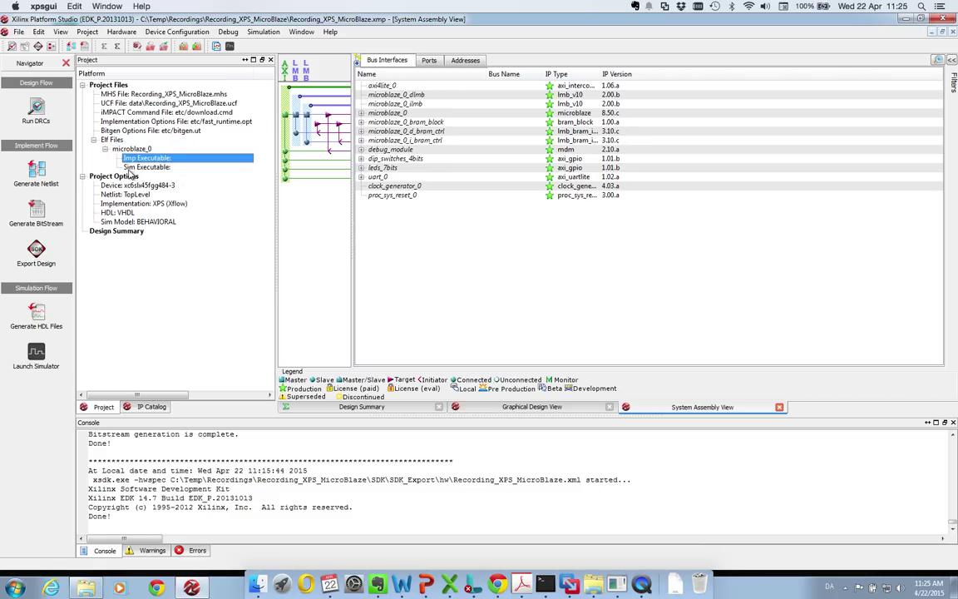
left_click(165, 168)
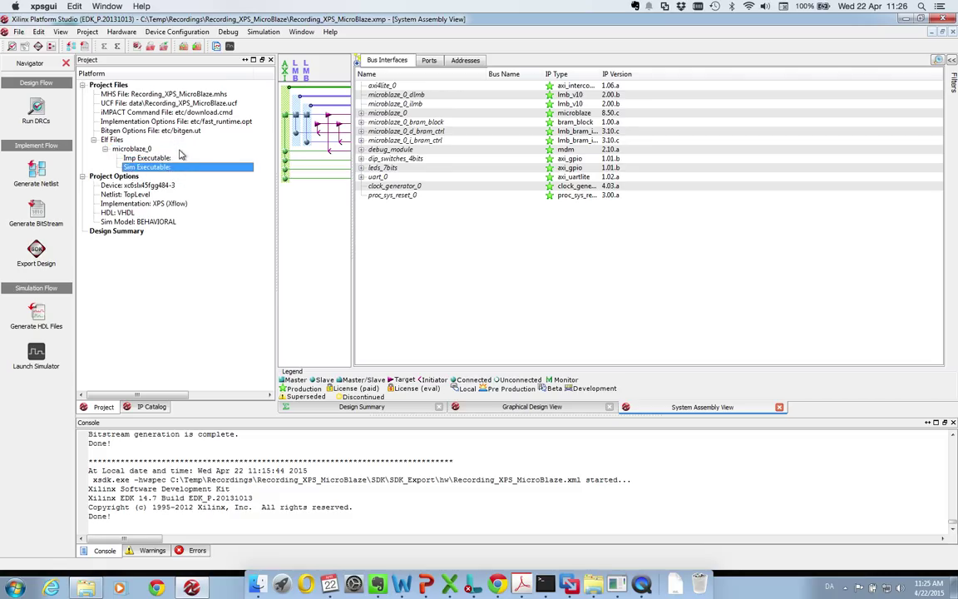
left_click(153, 157)
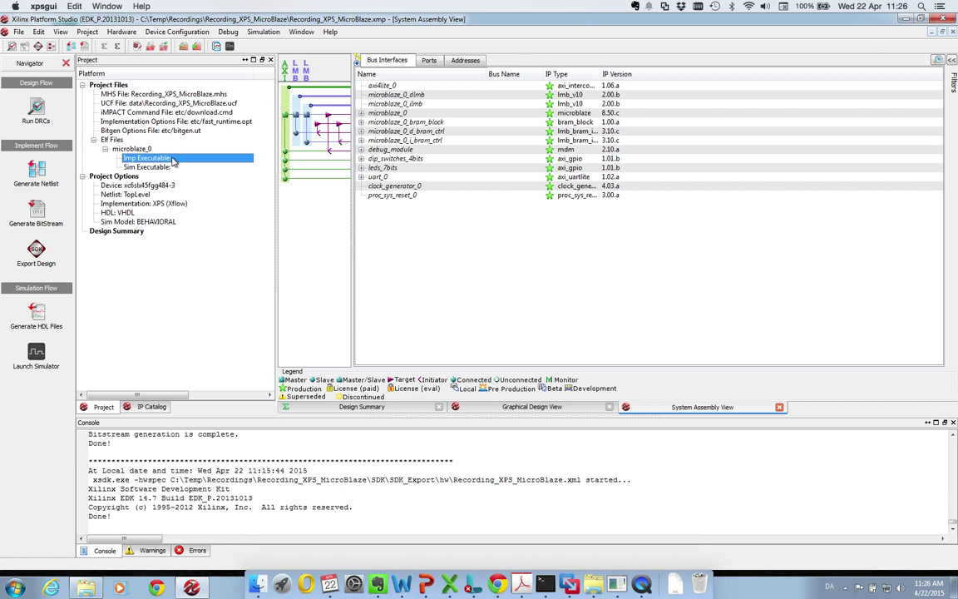
Step: Set microblaze_0's Imp Executable to workplace\RecordenTest\Debug\RecordenTest.elf
right_click(173, 161)
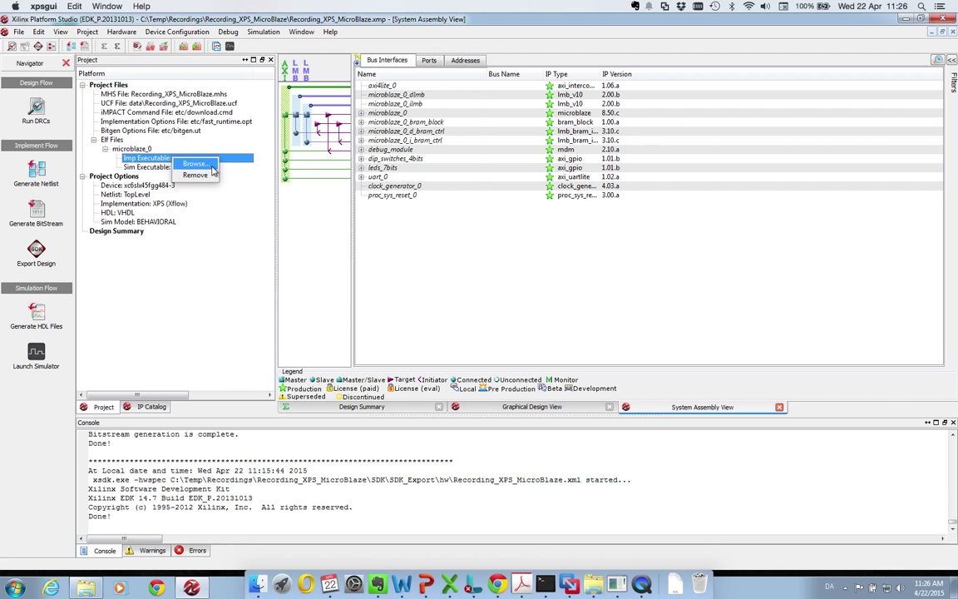
left_click(191, 161)
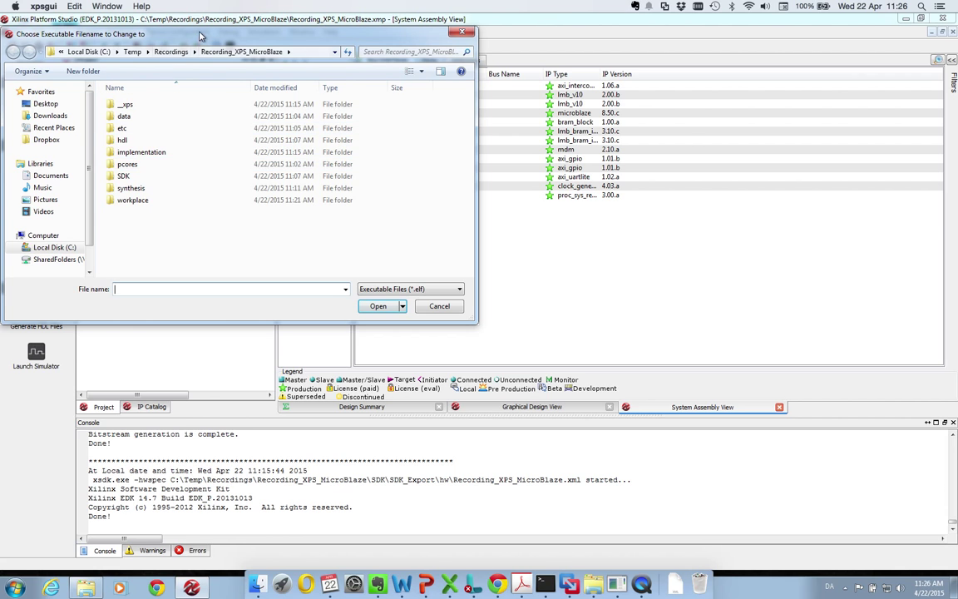
left_click_drag(200, 34, 279, 91)
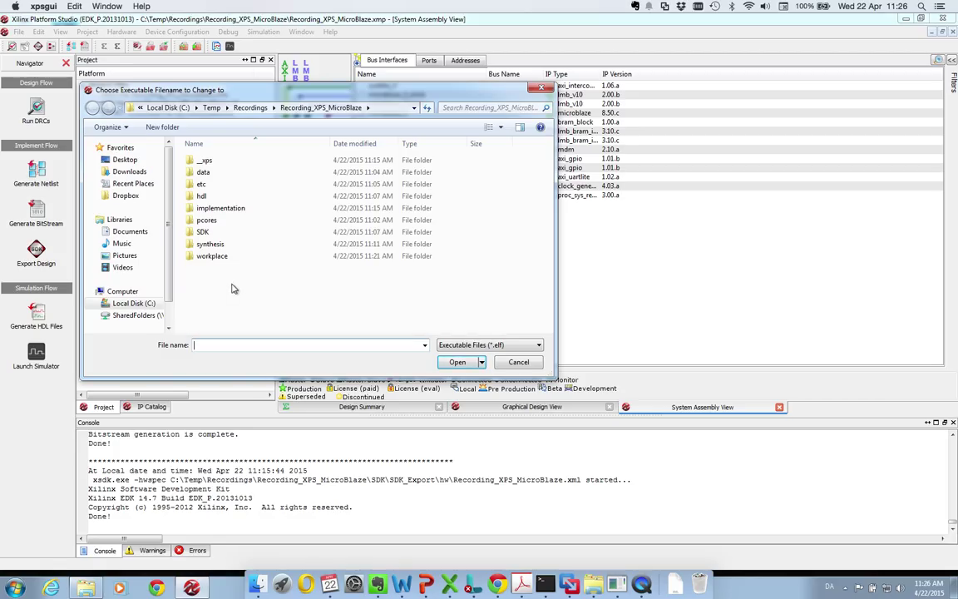
left_click(229, 256)
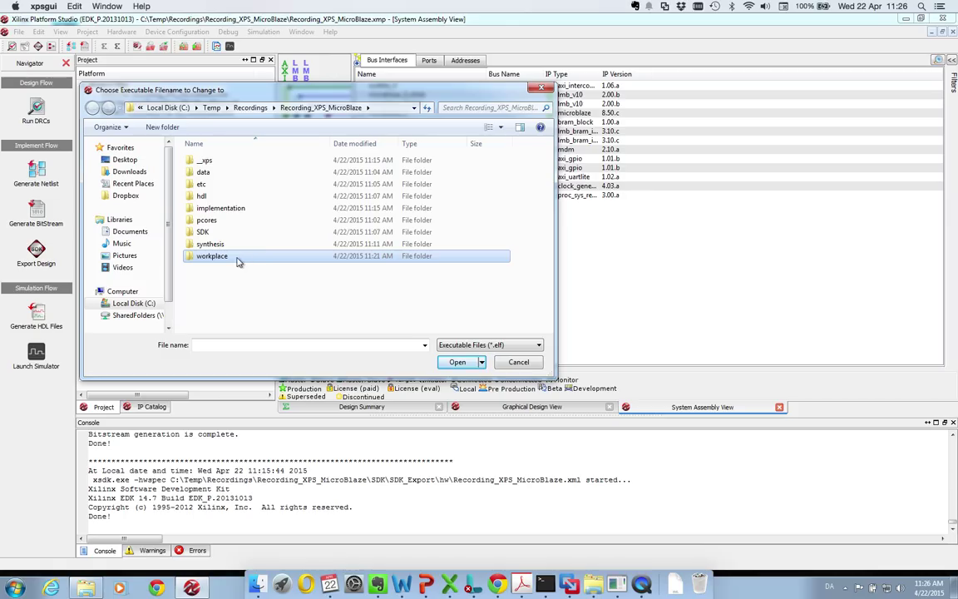
double_click(238, 261)
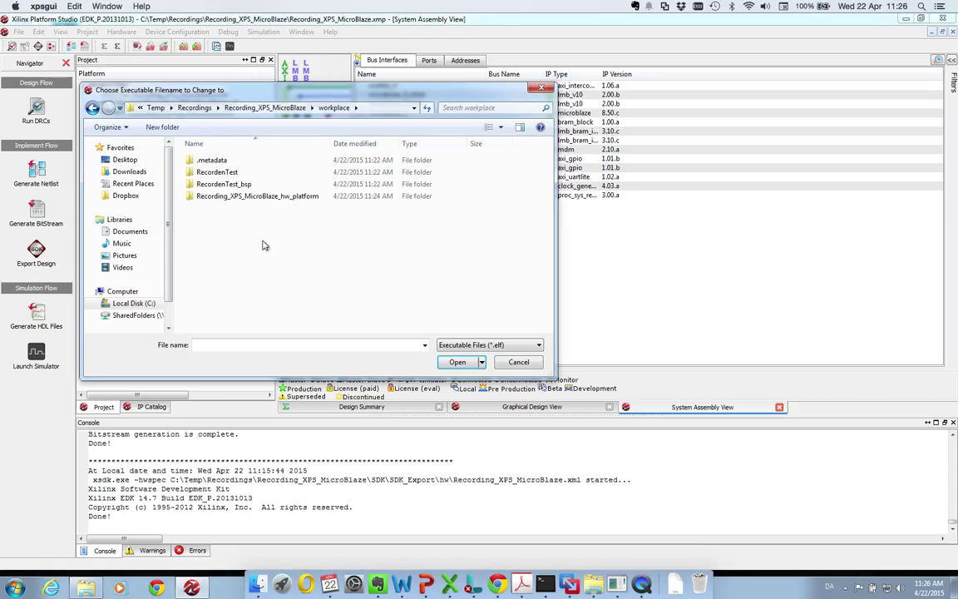
left_click(235, 173)
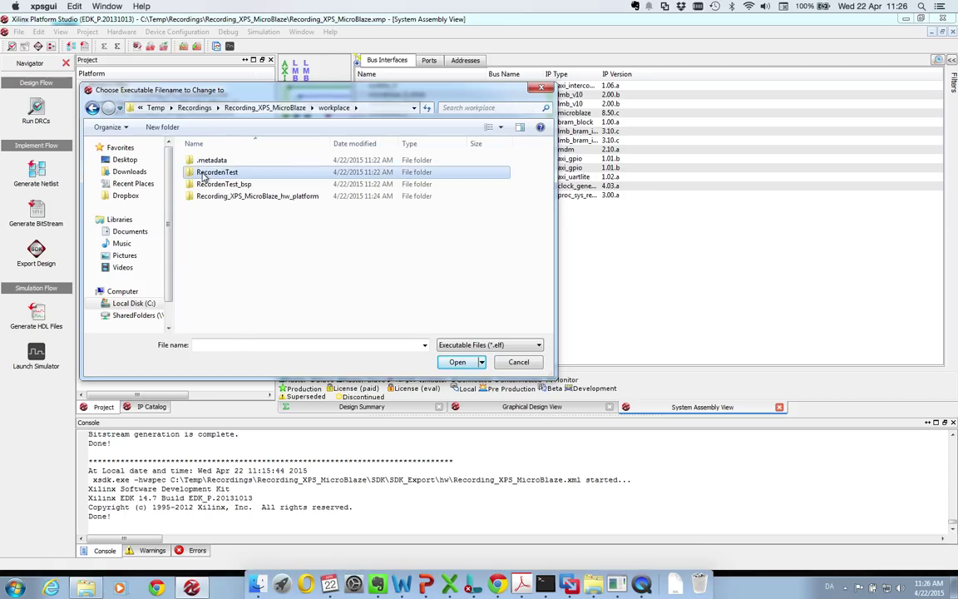
double_click(234, 172)
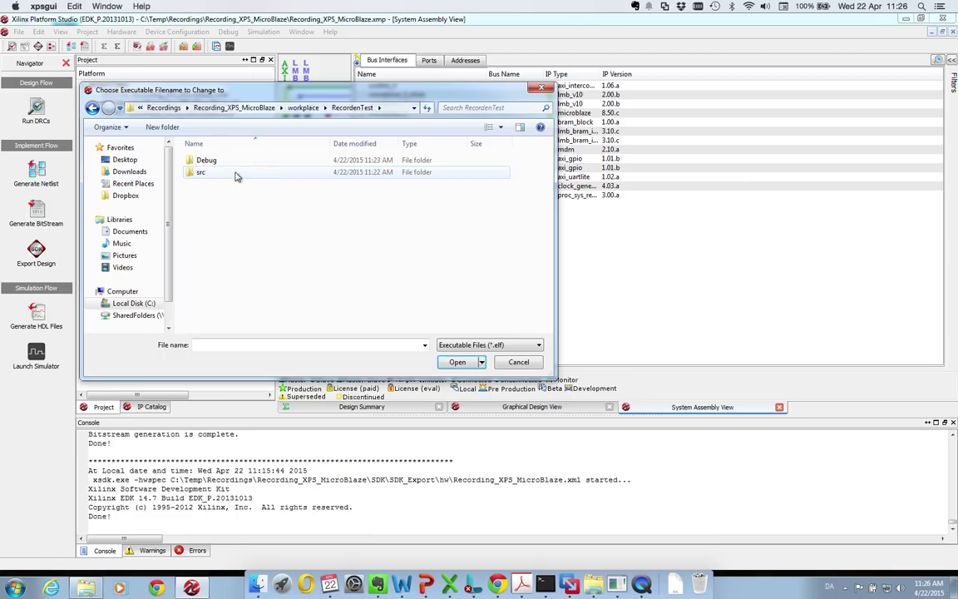
double_click(261, 165)
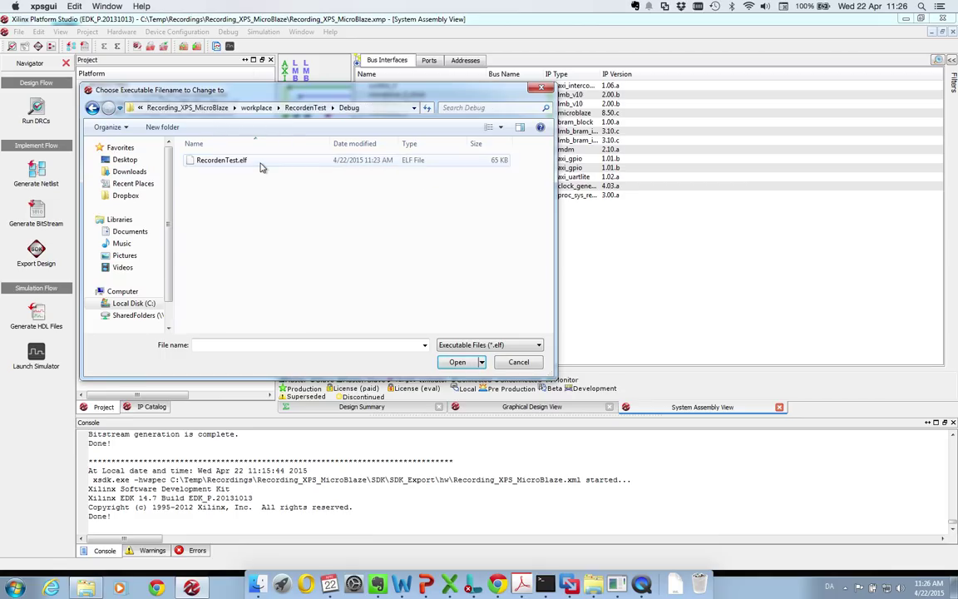
left_click(241, 163)
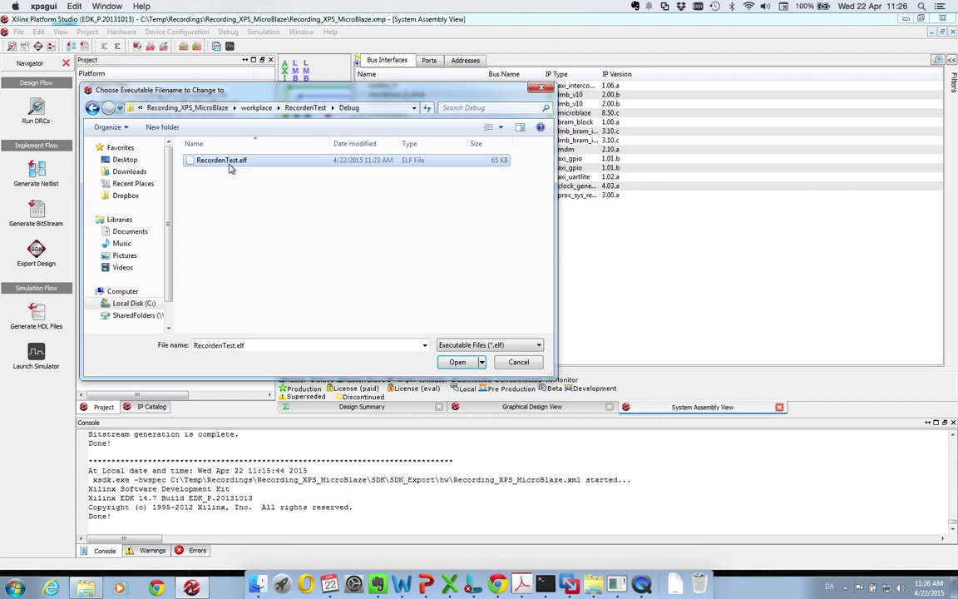
double_click(278, 162)
left_click(190, 165)
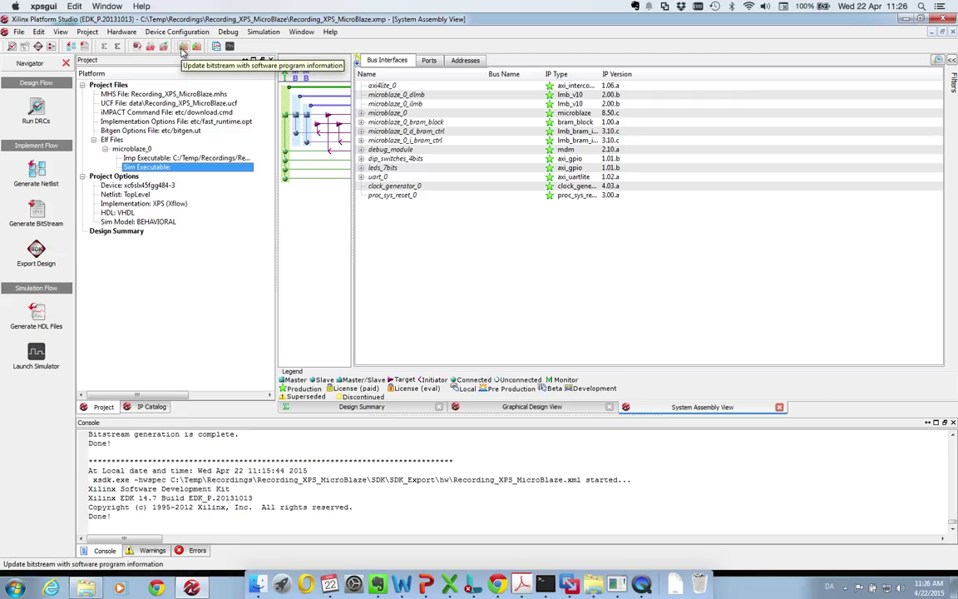
Step: Update the bitstream with RecordenTest.elf, producing implementation/download.bit
left_click(184, 49)
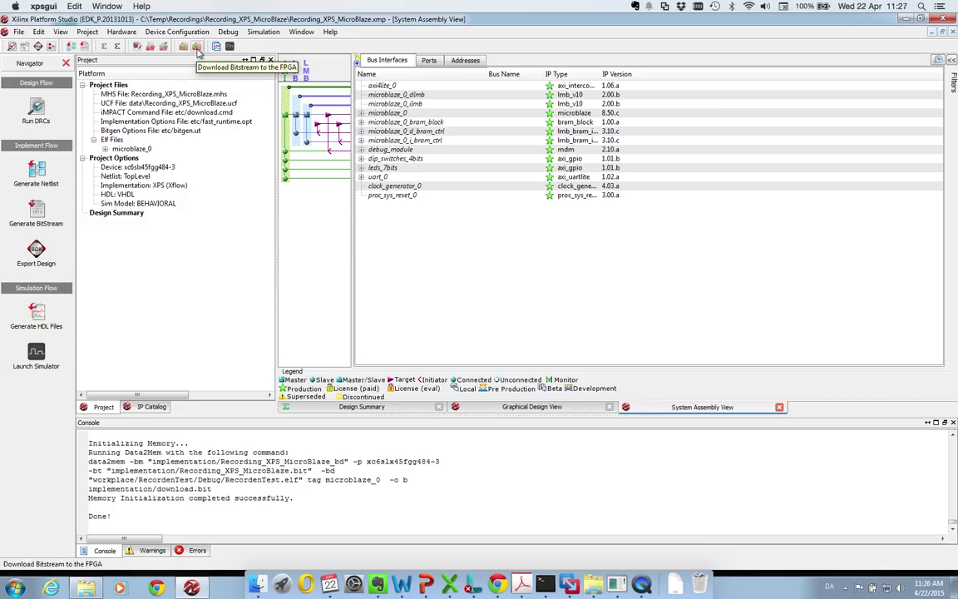
Step: Download the updated bitstream with RecordenTest.elf to the FPGA until it reports 'Programmed successfully'
left_click(197, 47)
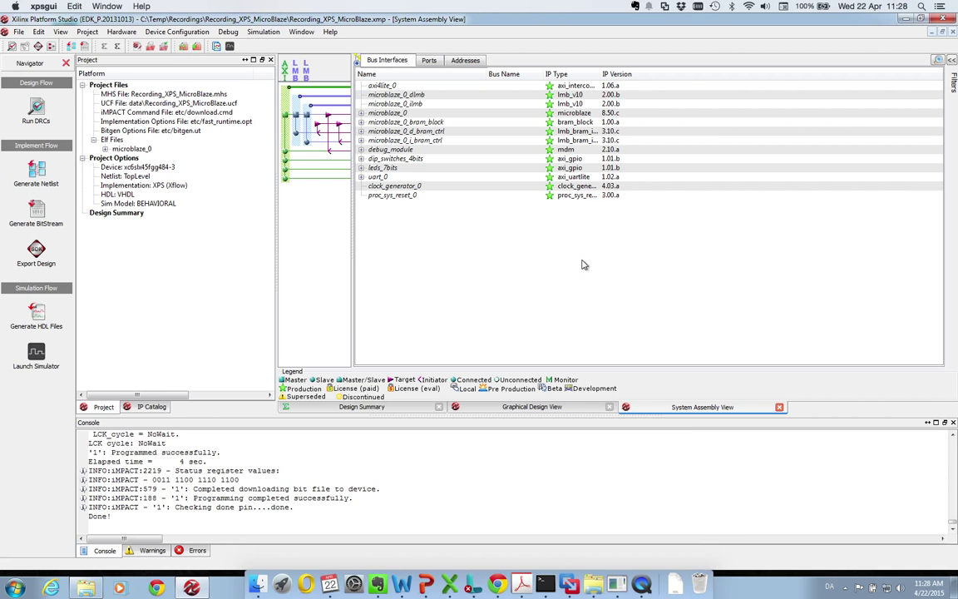
left_click(642, 586)
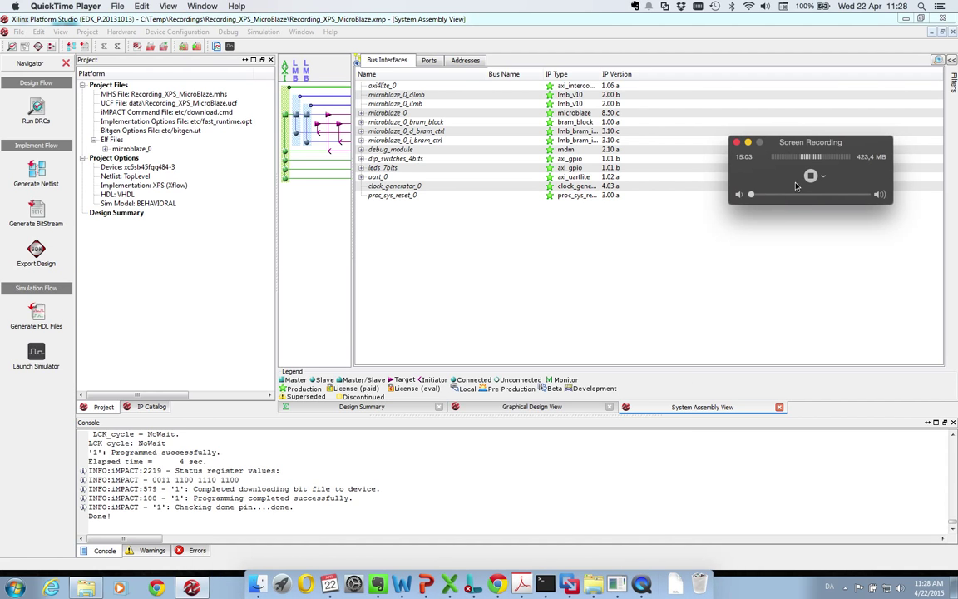